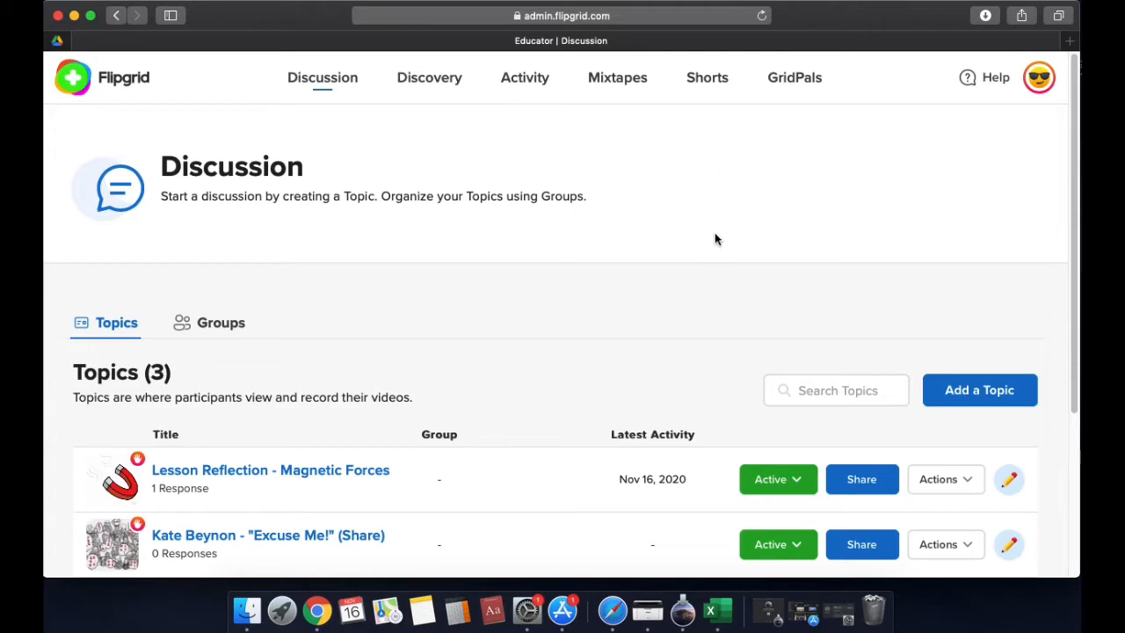
Open the "Lesson Reflection - Magnetic Forces" topic and go to its list of responses
scroll(700, 207, down, 5)
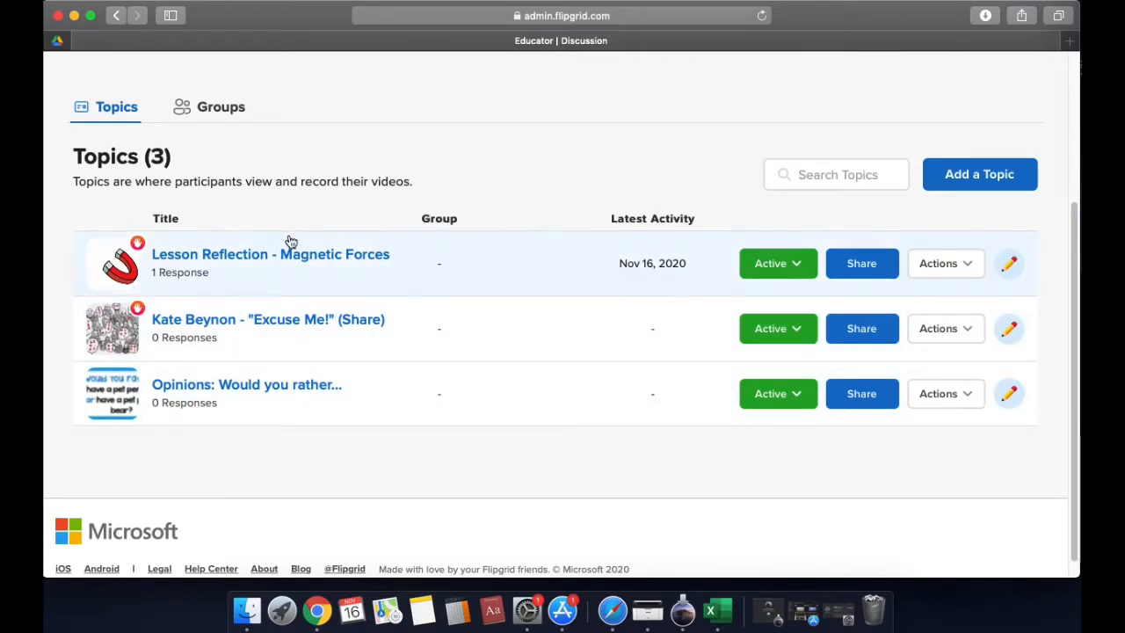
click(241, 255)
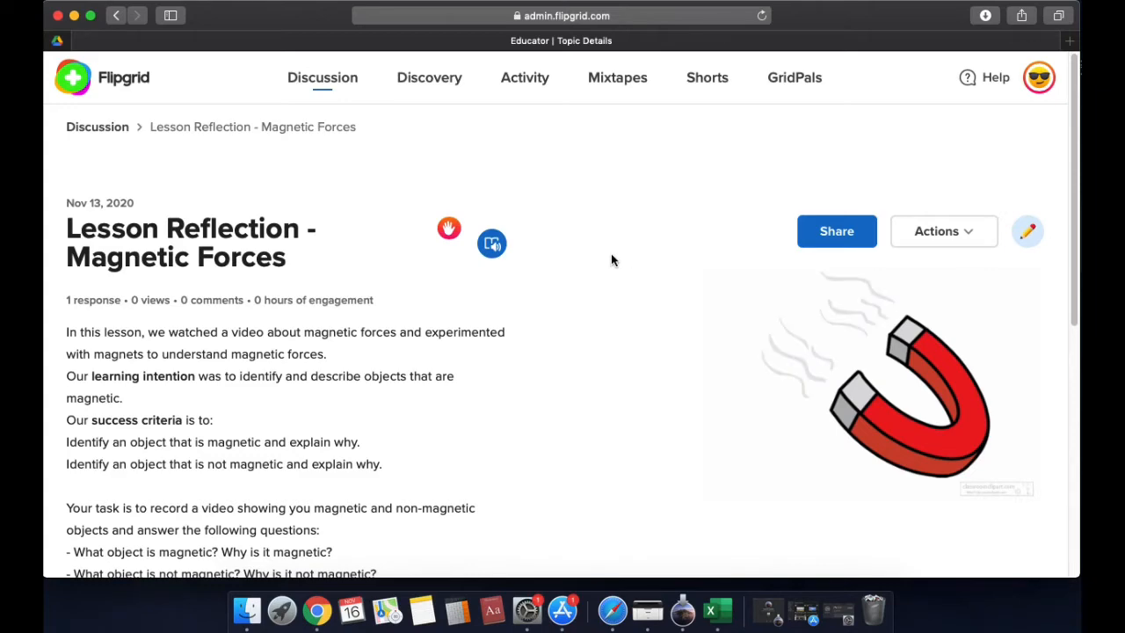
scroll(615, 260, down, 6)
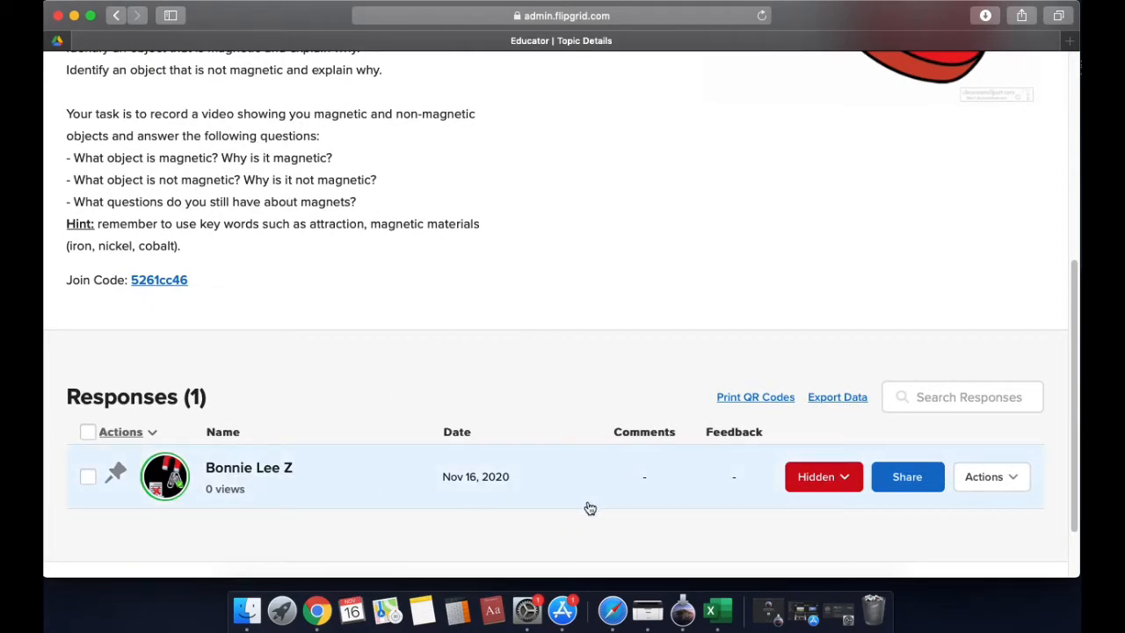
Set the student's hidden response to Active and pin it in the response list
click(827, 483)
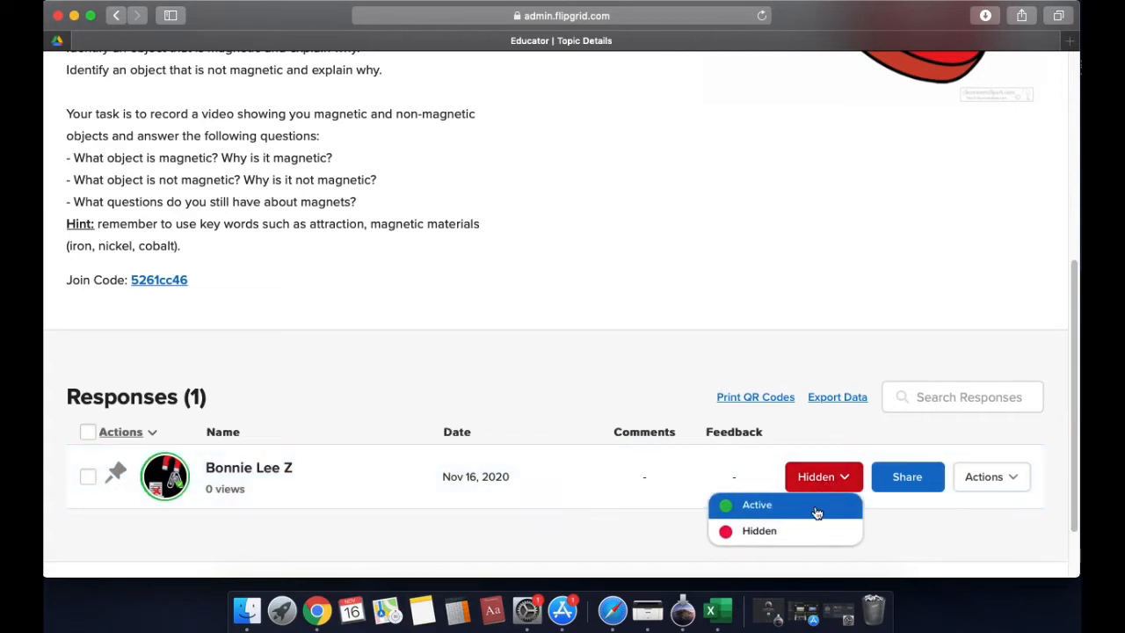
click(816, 507)
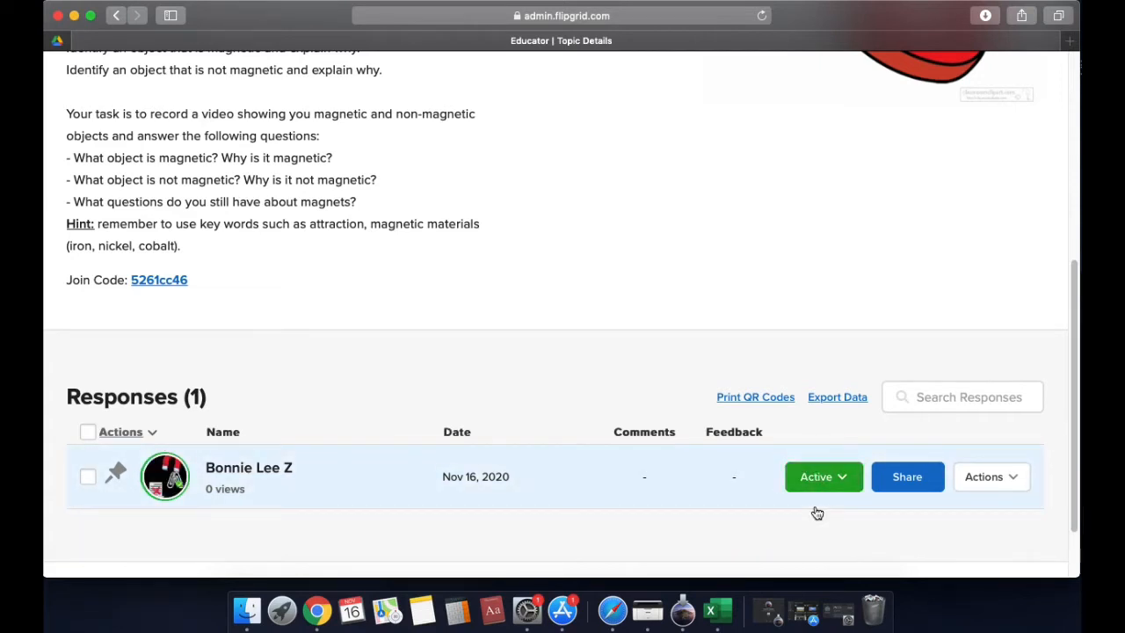
click(115, 475)
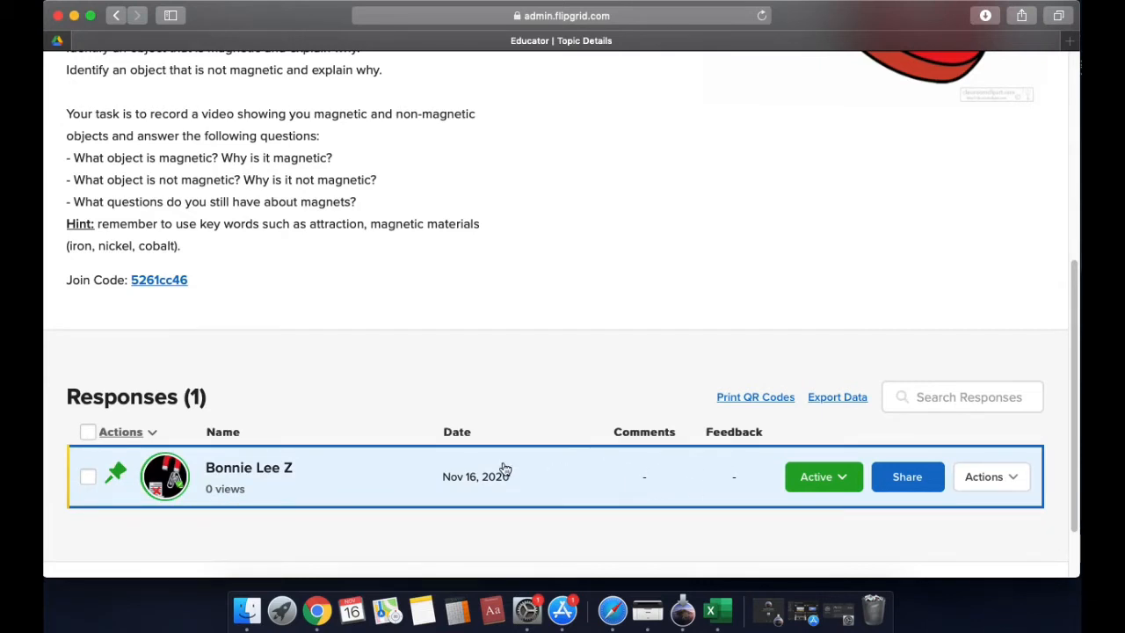
Open the student's response and look over its video player, details and comments section
click(340, 480)
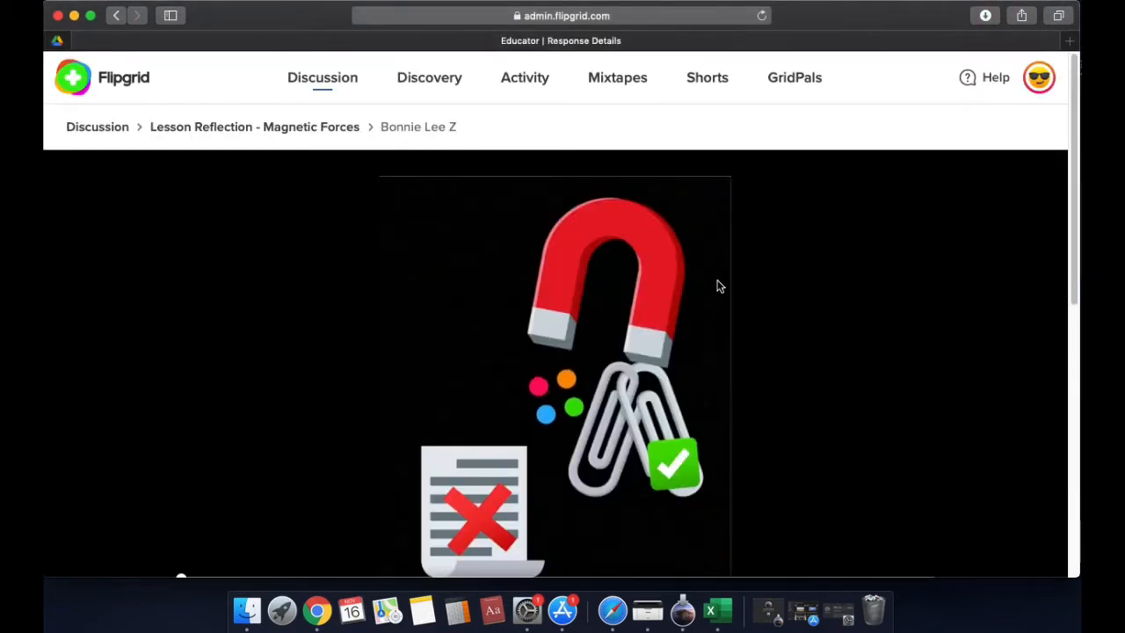
scroll(779, 272, down, 1)
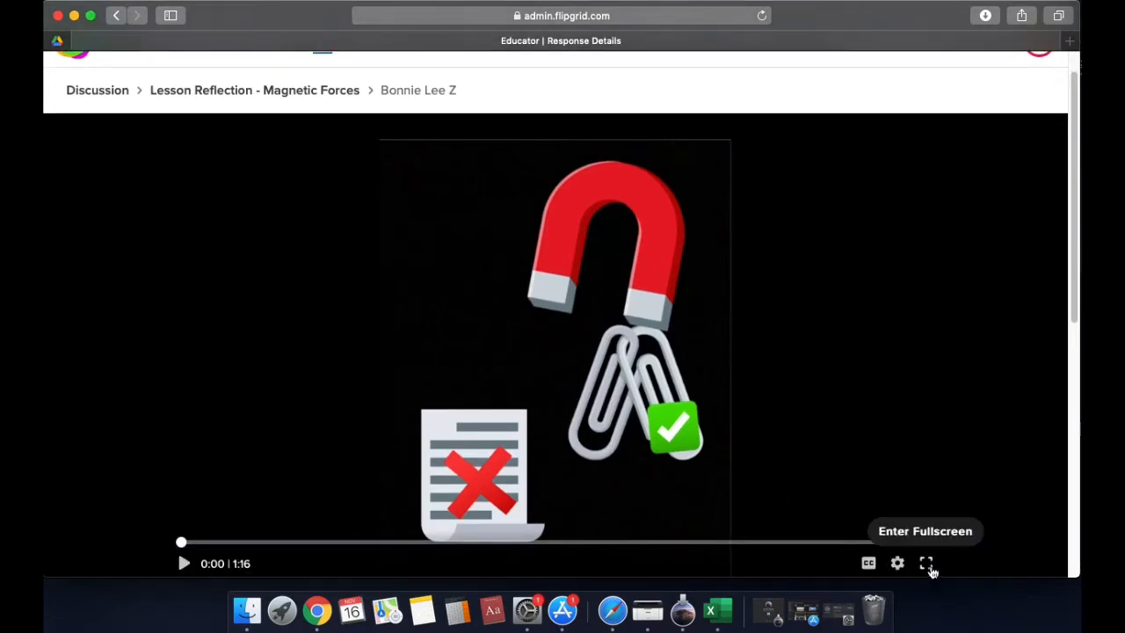
scroll(642, 470, down, 2)
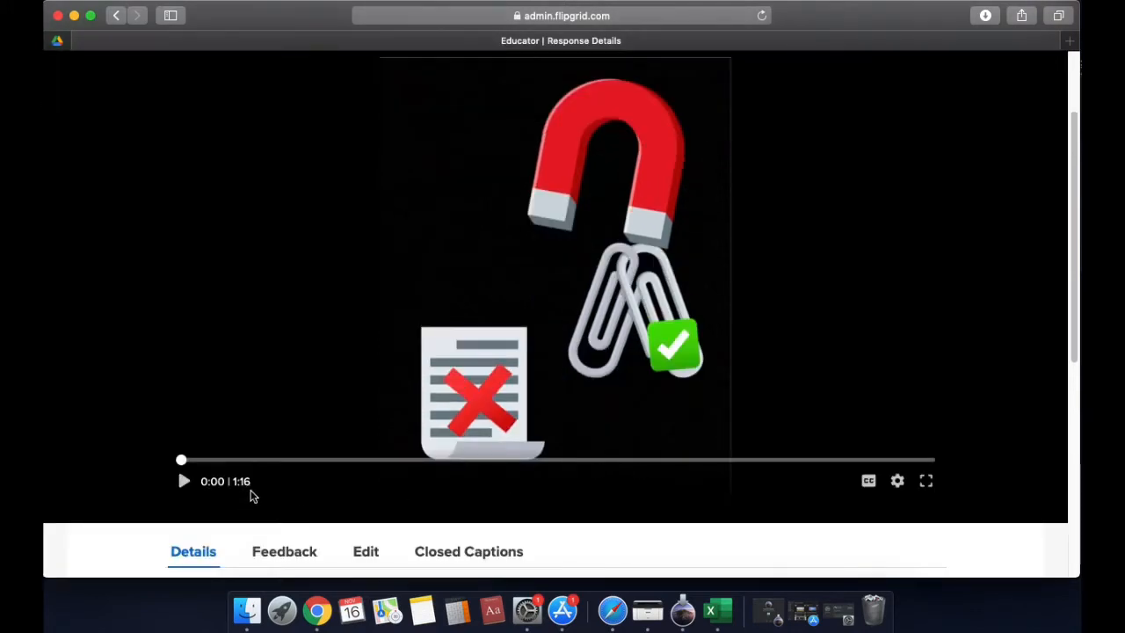
scroll(379, 489, down, 5)
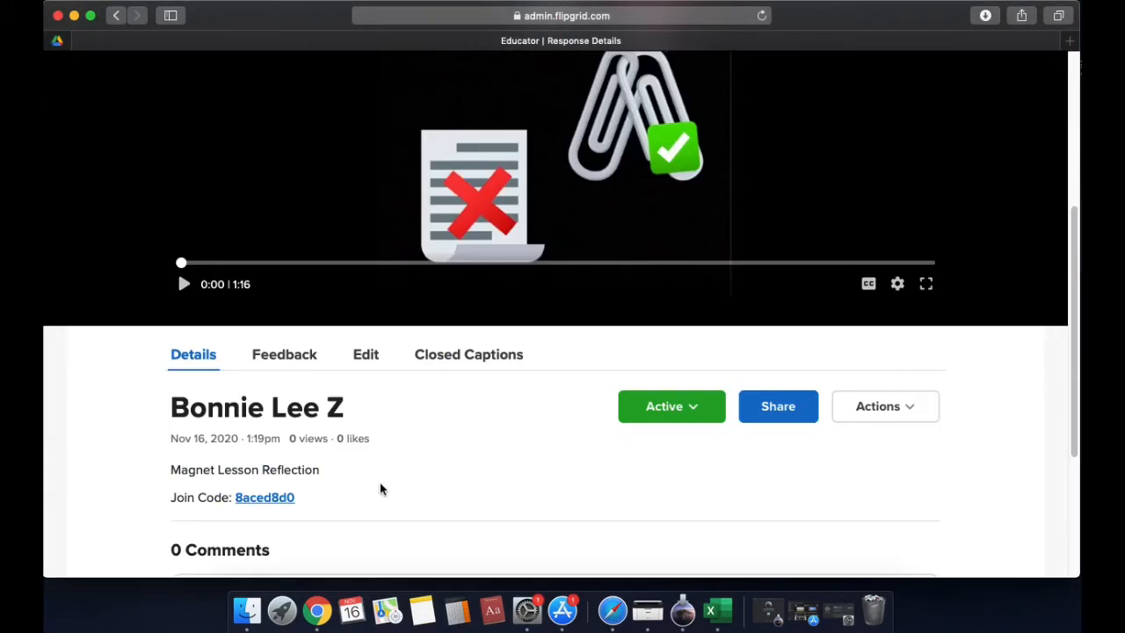
scroll(467, 482, down, 3)
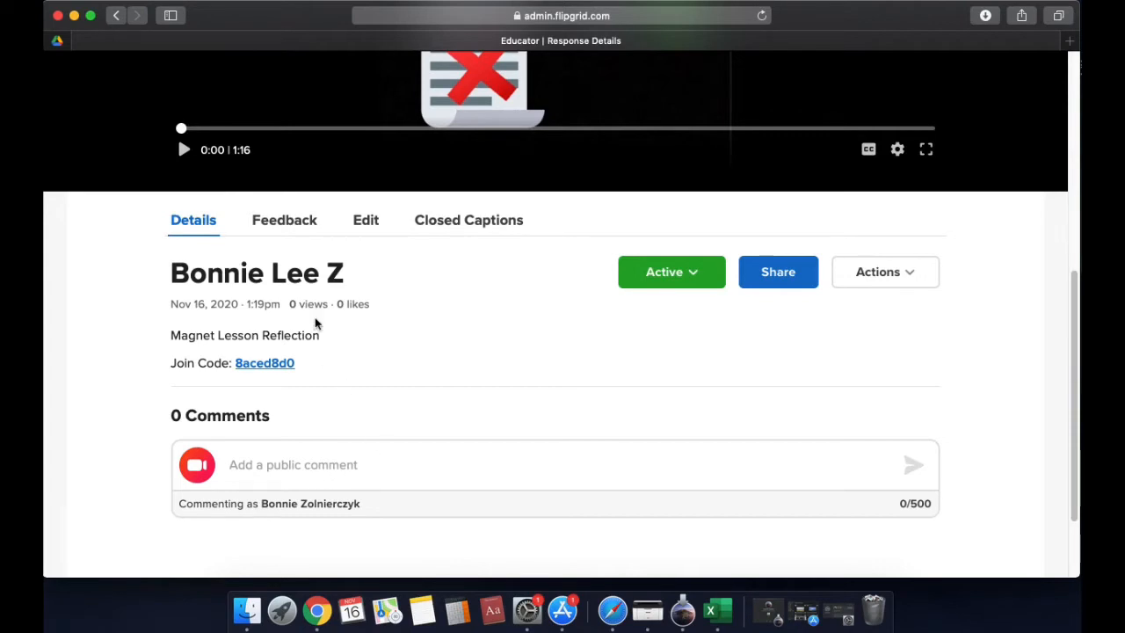
Score the response in the feedback grading rubric with 5 for Ideas and 3 for Performance
click(296, 219)
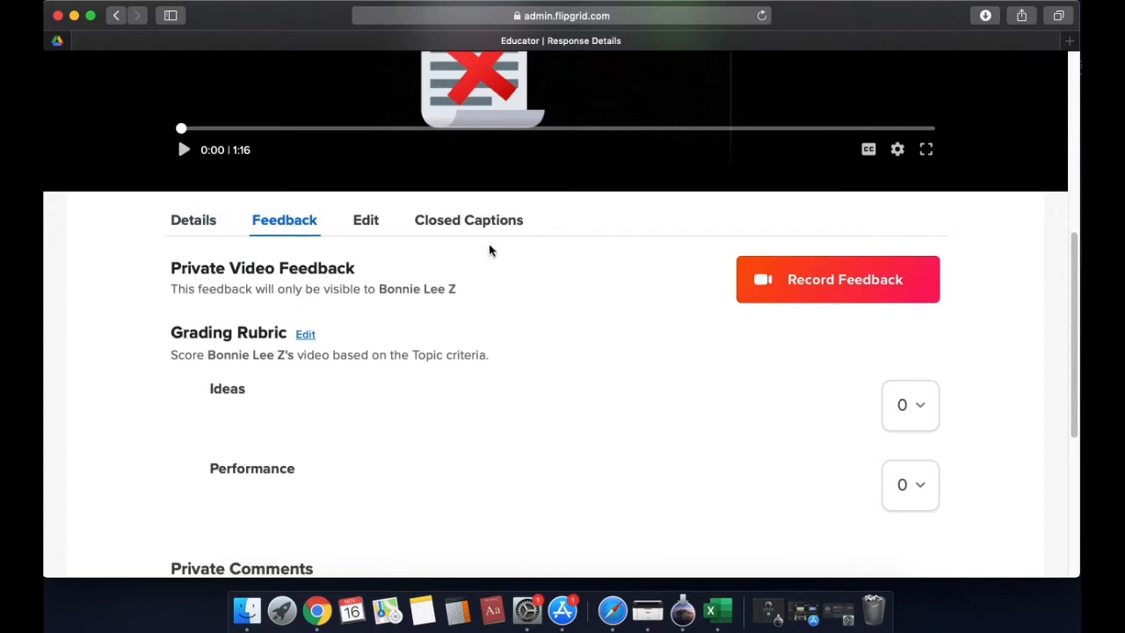
scroll(575, 278, down, 1)
scroll(575, 278, down, 1)
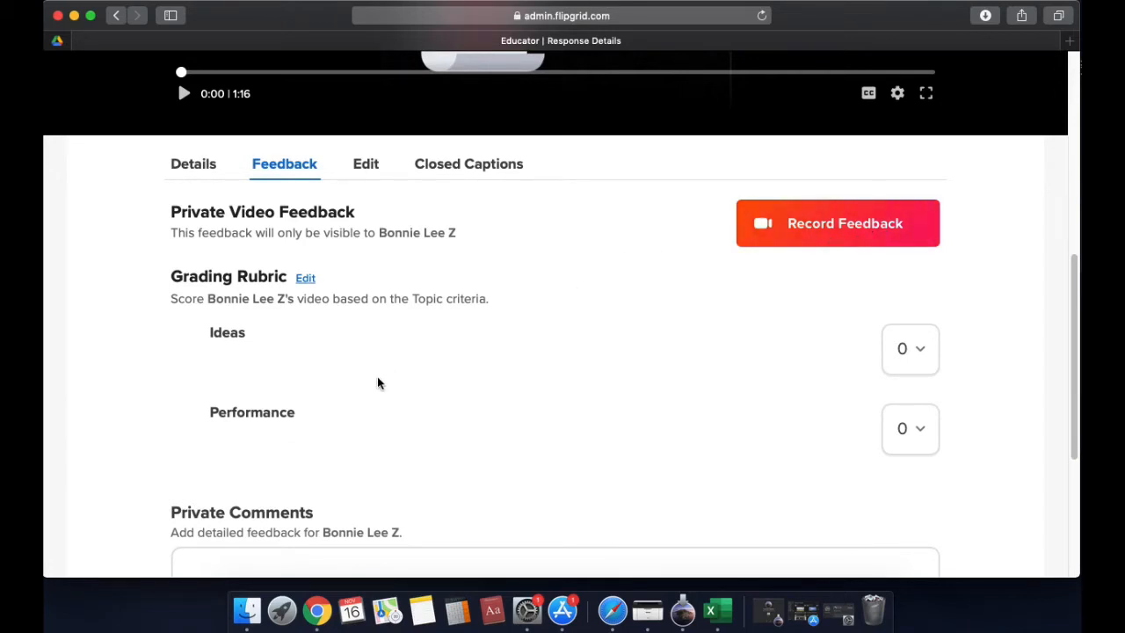
scroll(378, 384, down, 1)
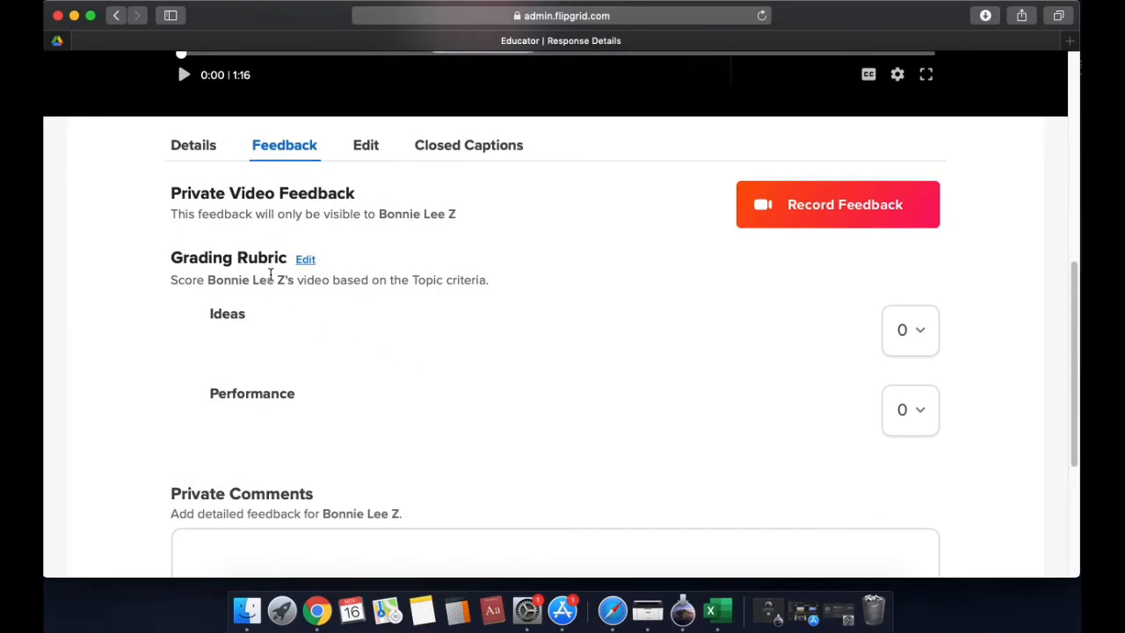
click(922, 340)
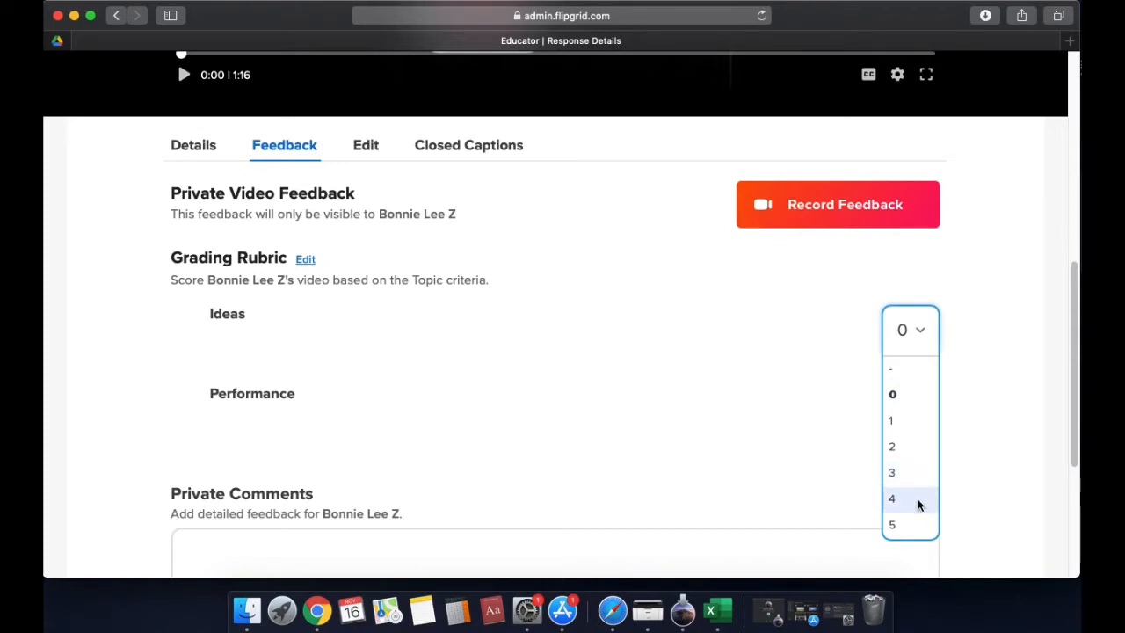
click(919, 525)
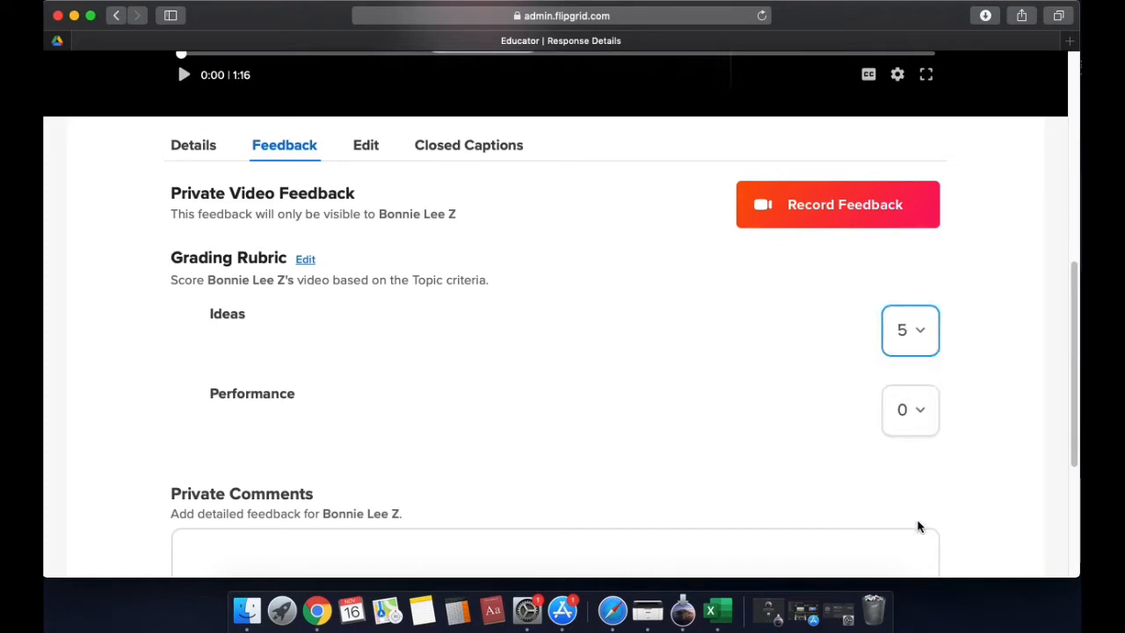
click(922, 418)
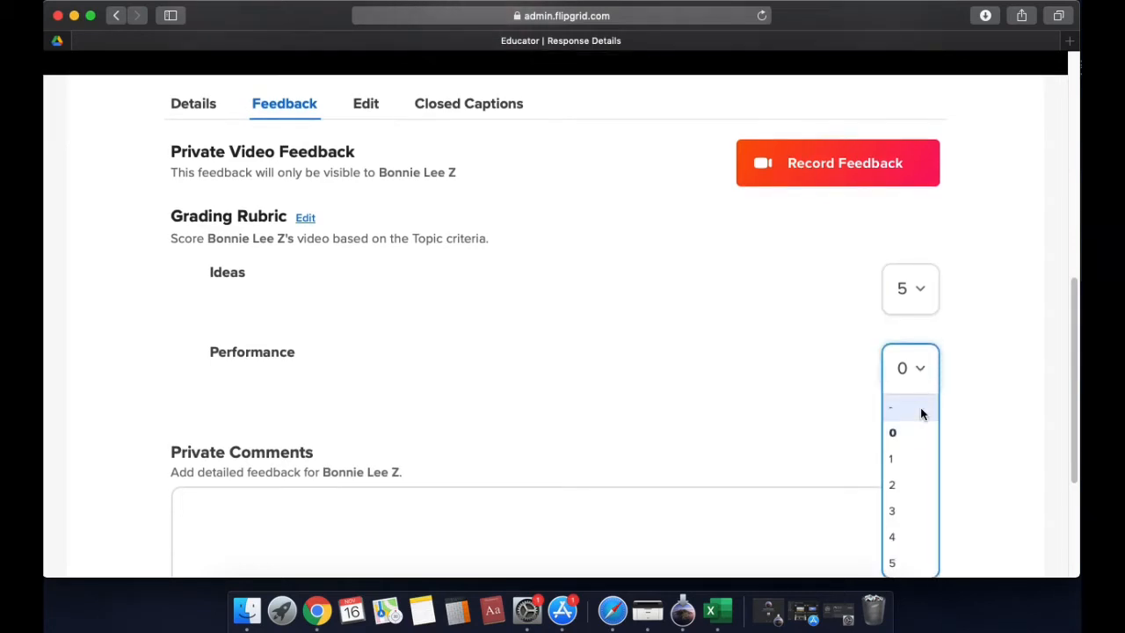
click(916, 512)
Start the private comment with the student's first name and "you were able to identify and explain magnetic and non-magnetic objects within the classroom"
scroll(804, 326, up, 10)
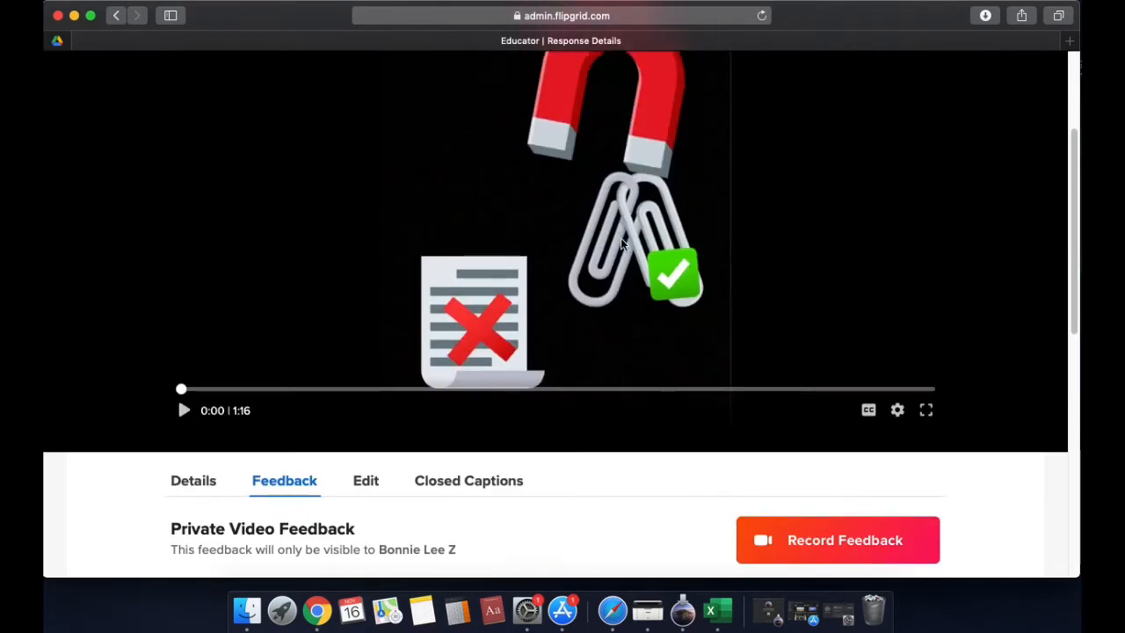
scroll(631, 250, down, 10)
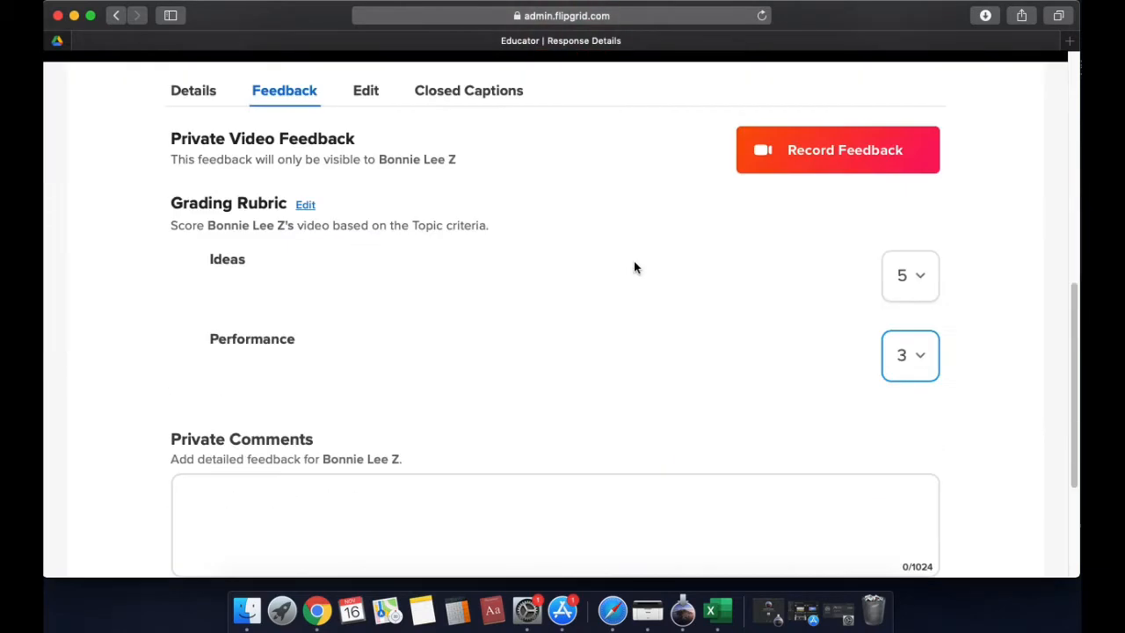
click(402, 355)
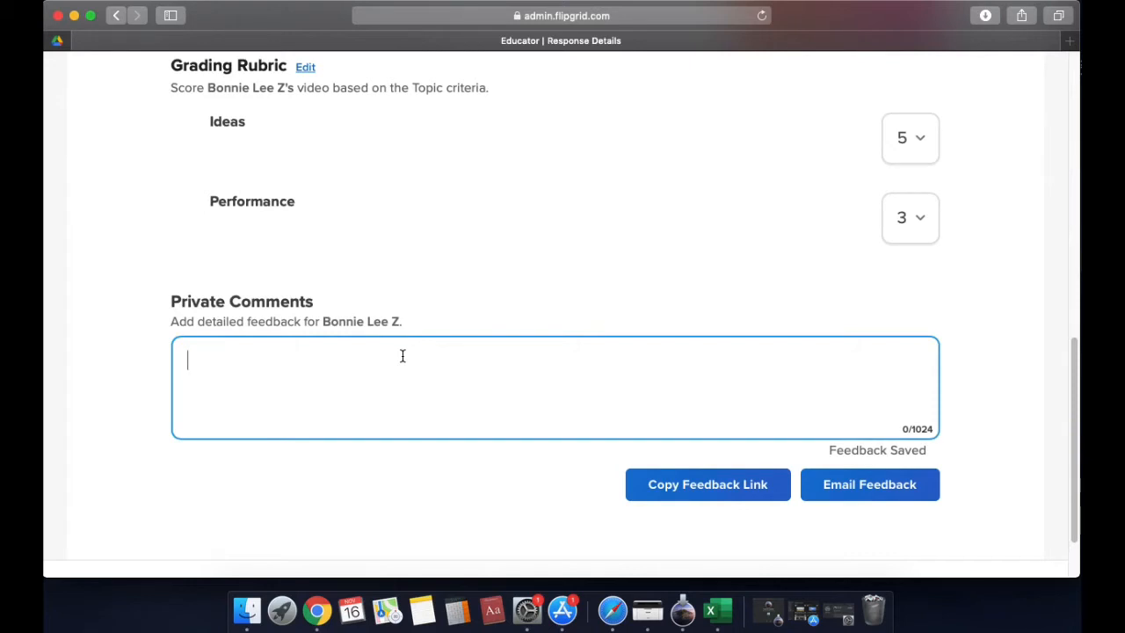
text(Bonniem)
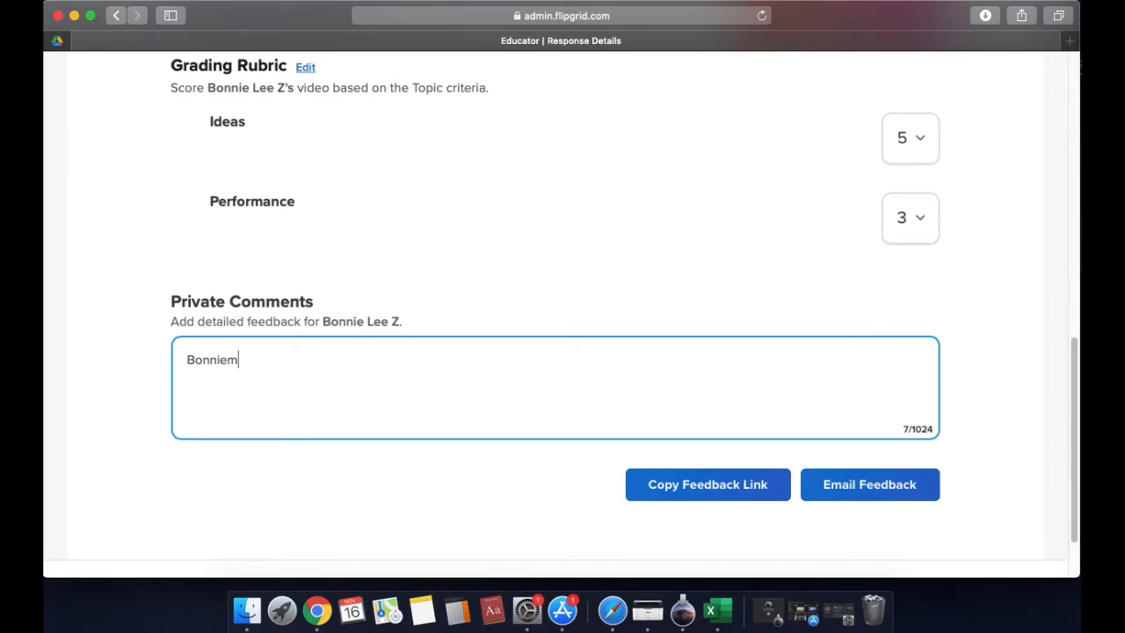
key(BackSpace)
text(,)
key(BackSpace)
text(you wer)
text(e able to id)
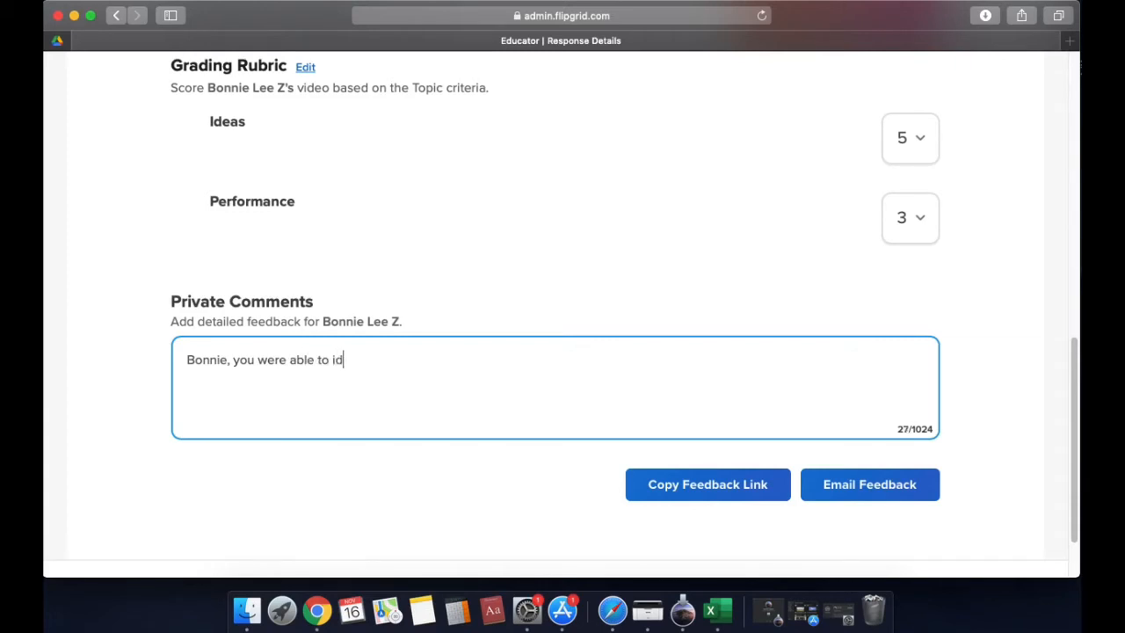
text(entify and e)
text(xplain magn)
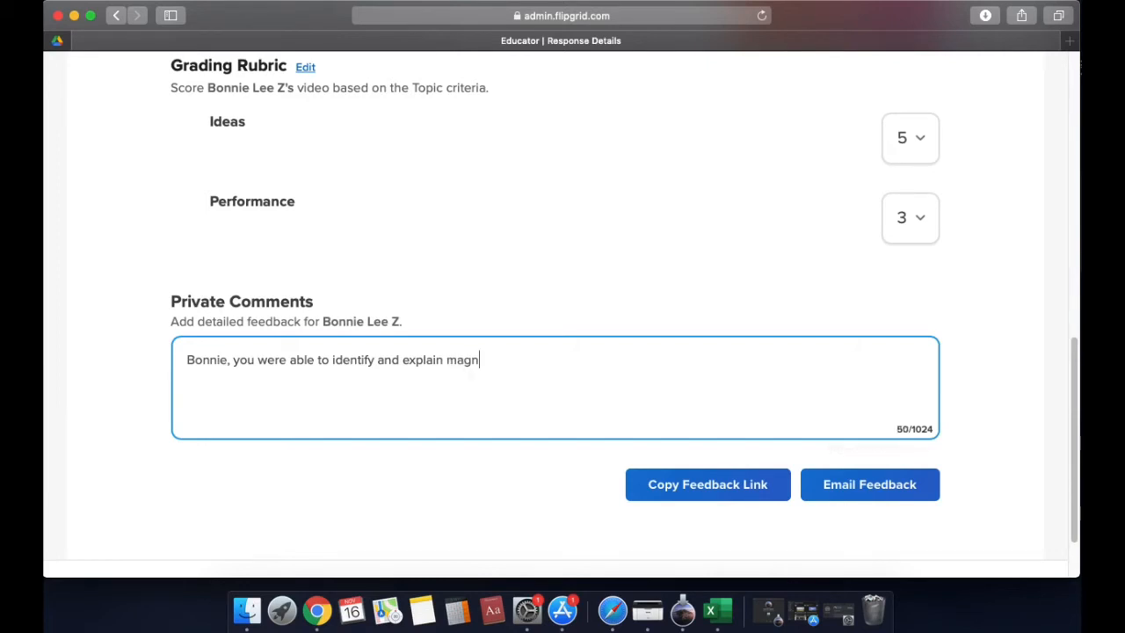
text(etic and non-m)
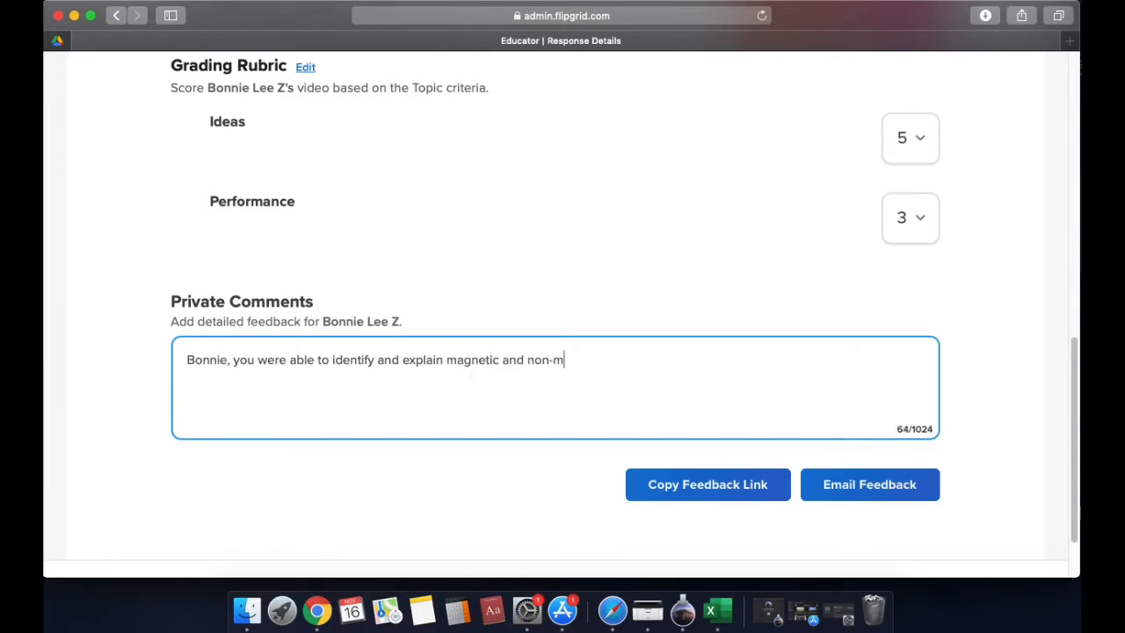
text(agnetic objects)
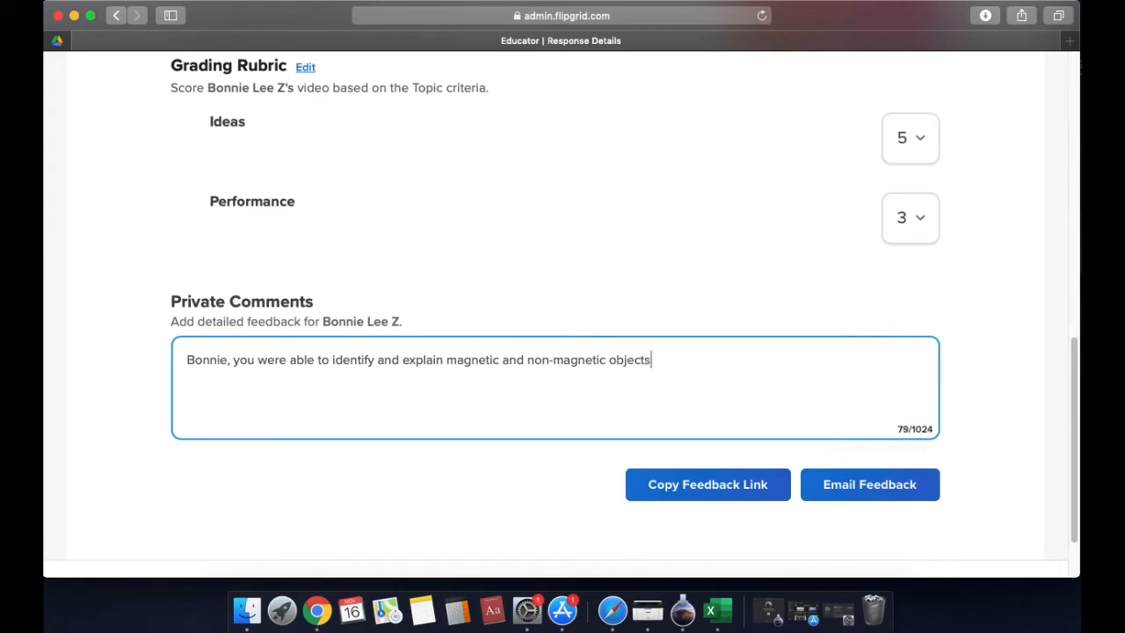
text( within the classroom)
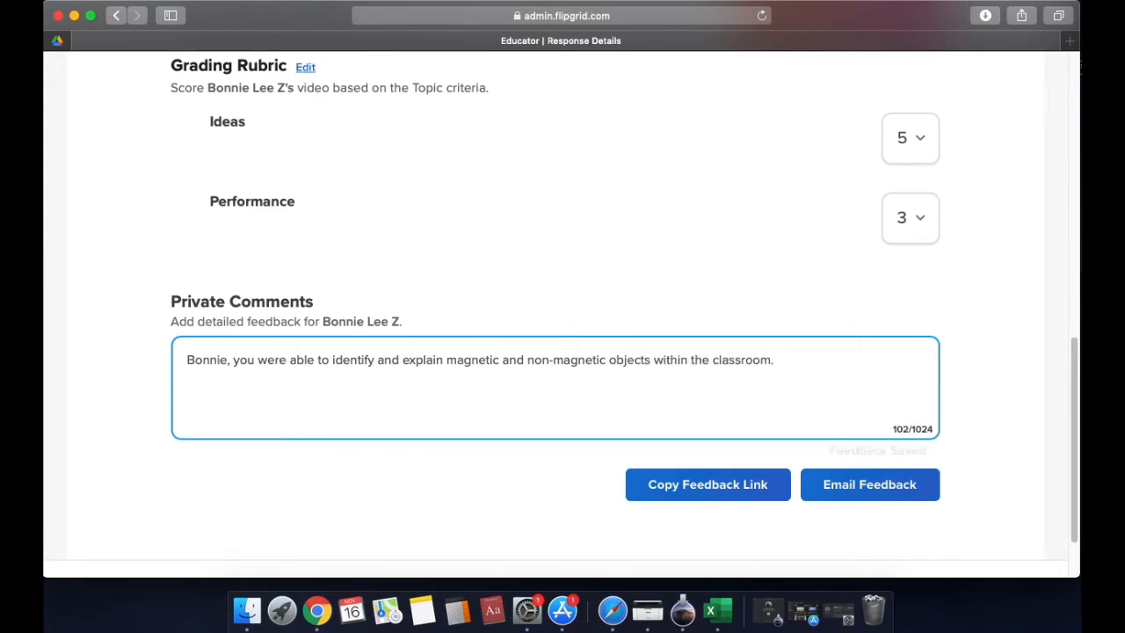
text(. You us)
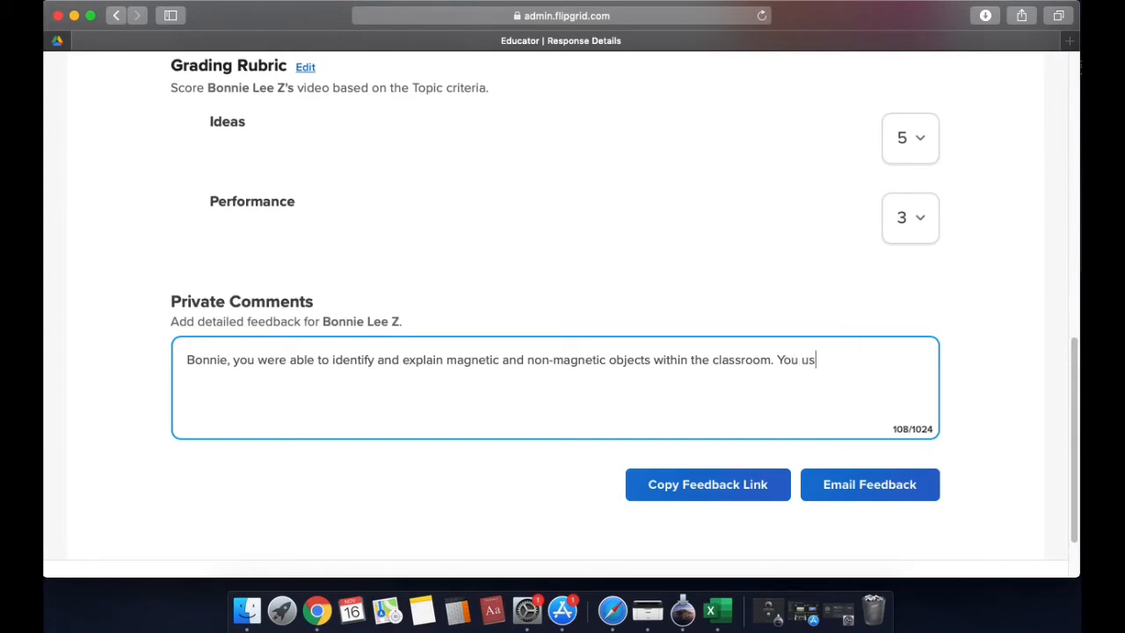
text(ed key words )
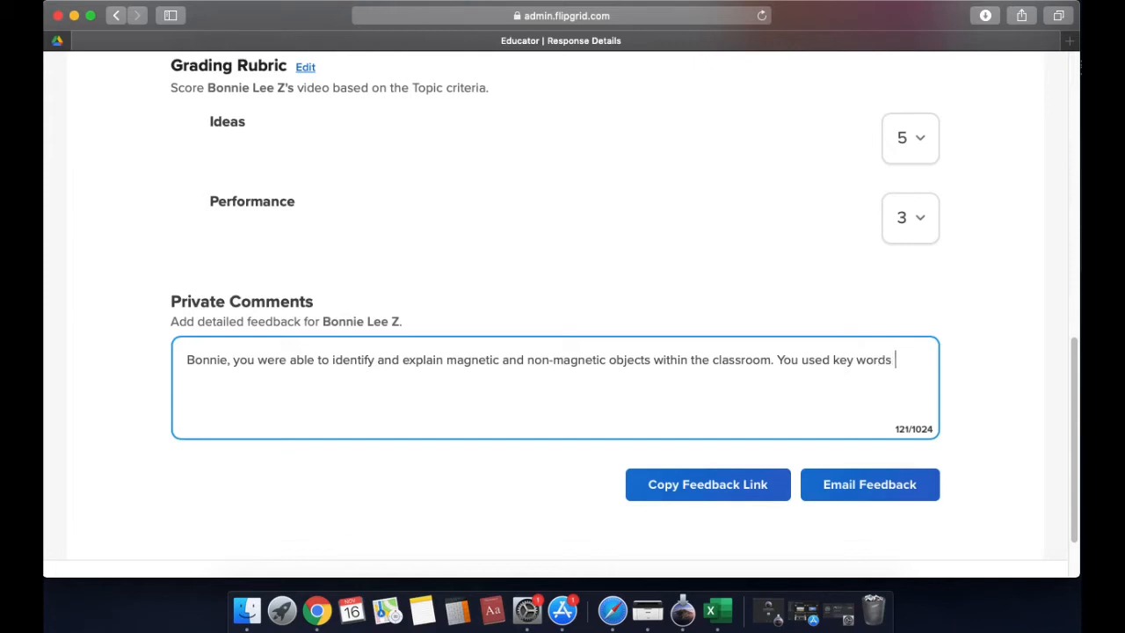
text(ad)
Add the sentence "You used key words and answered all questions to achieve success within this lesson." to the private comment
key(BackSpace)
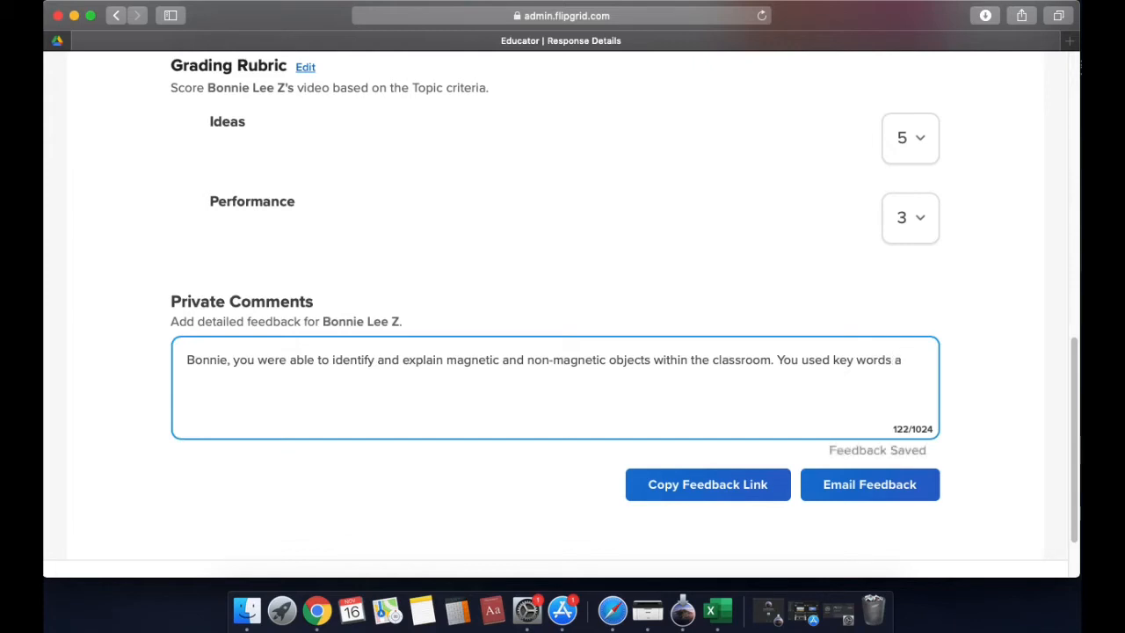
text(nd)
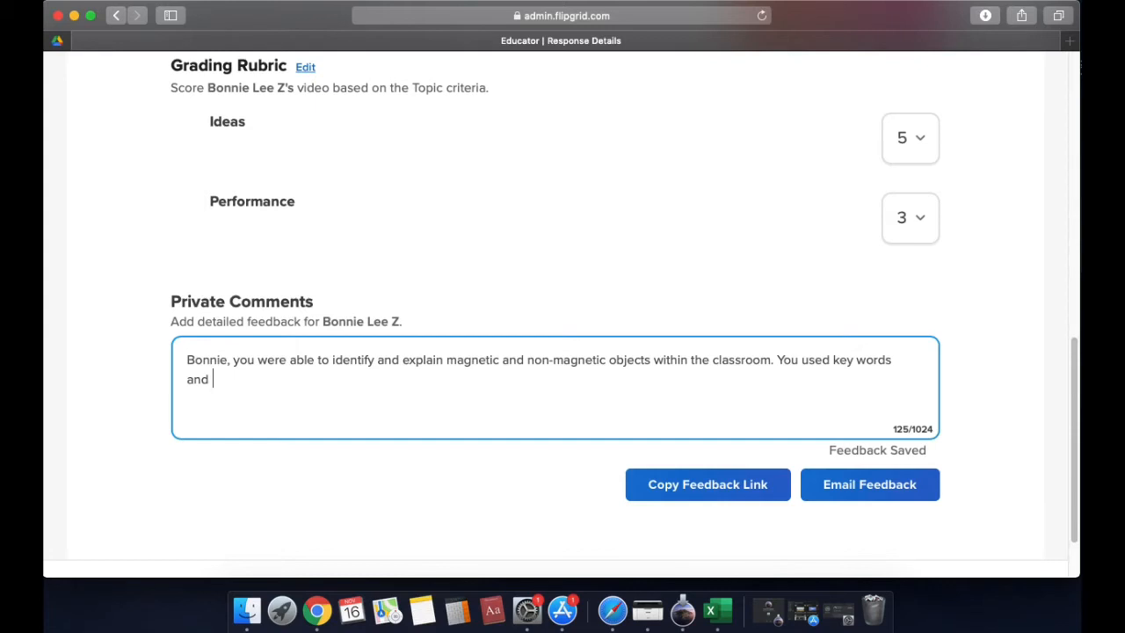
text(answered)
text( all que)
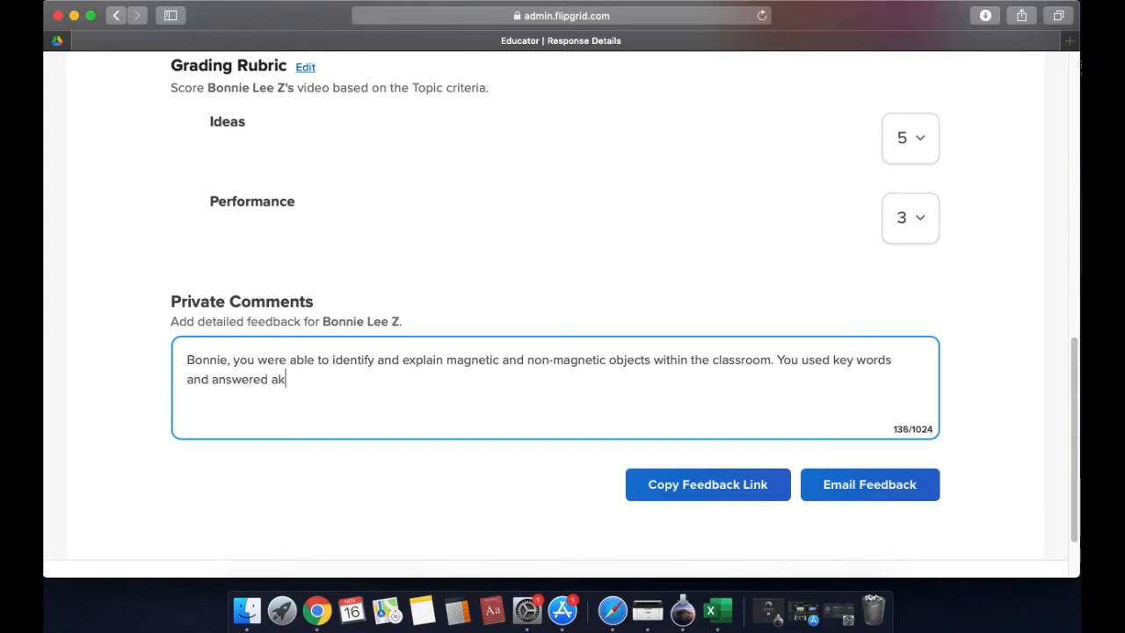
text(stions to achieve success)
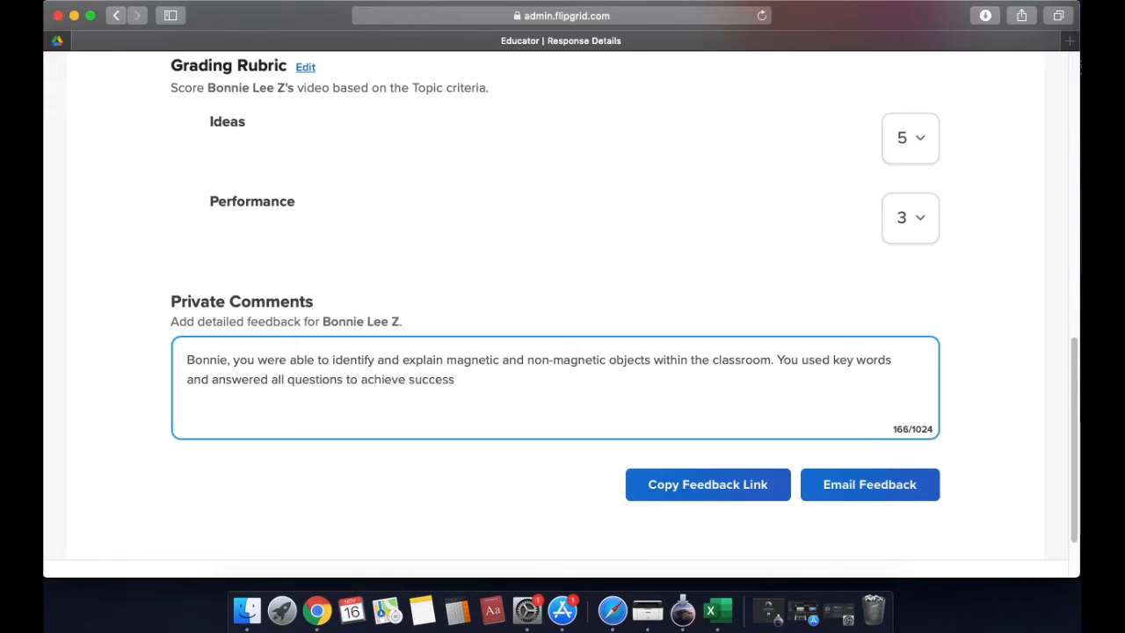
text( withi)
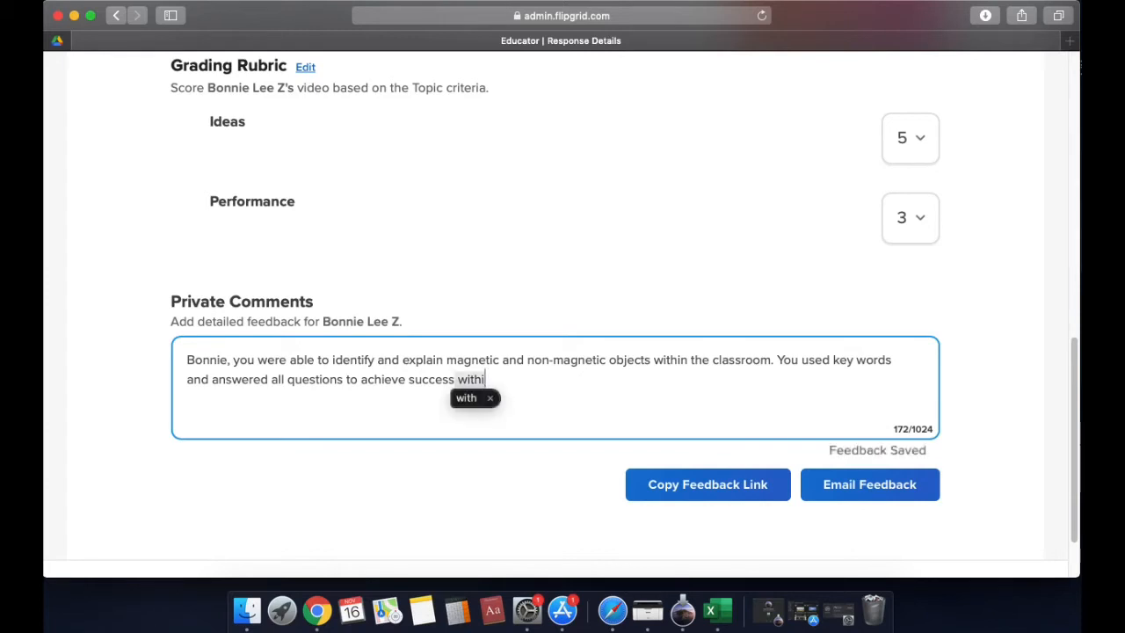
text(n this lesso)
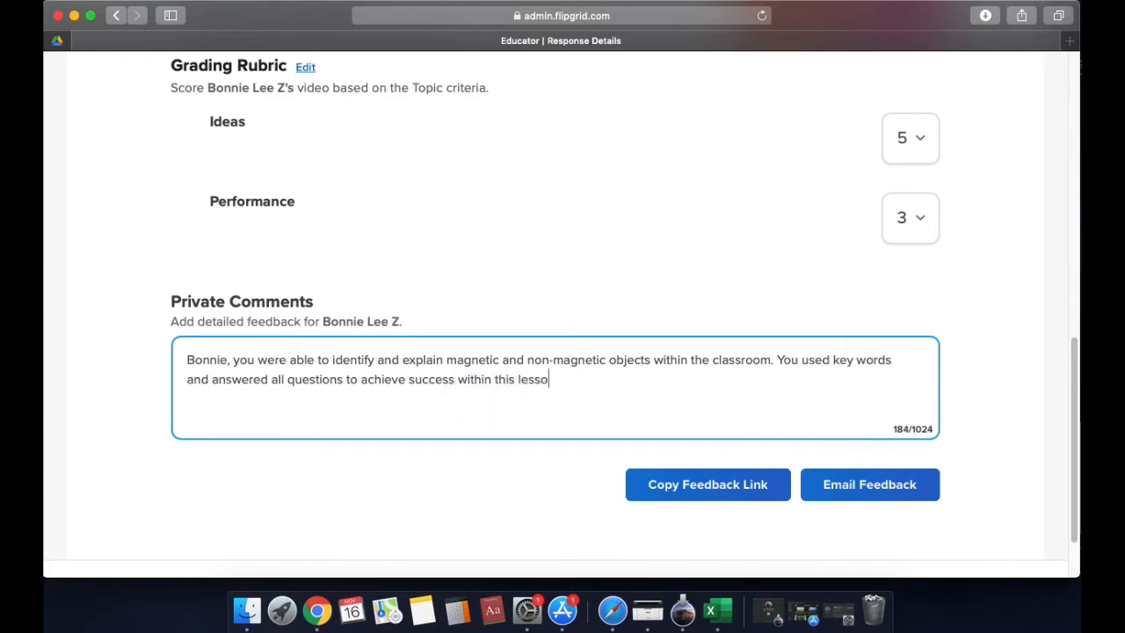
text(n.)
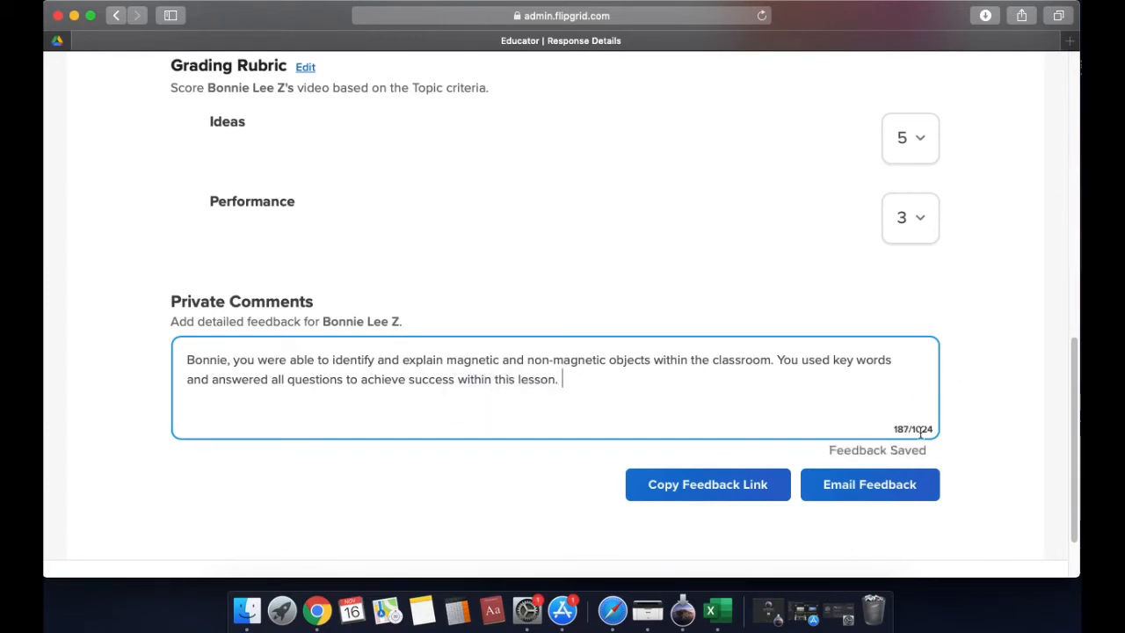
Display the shareable link for the student's private feedback and close it again
scroll(919, 429, down, 1)
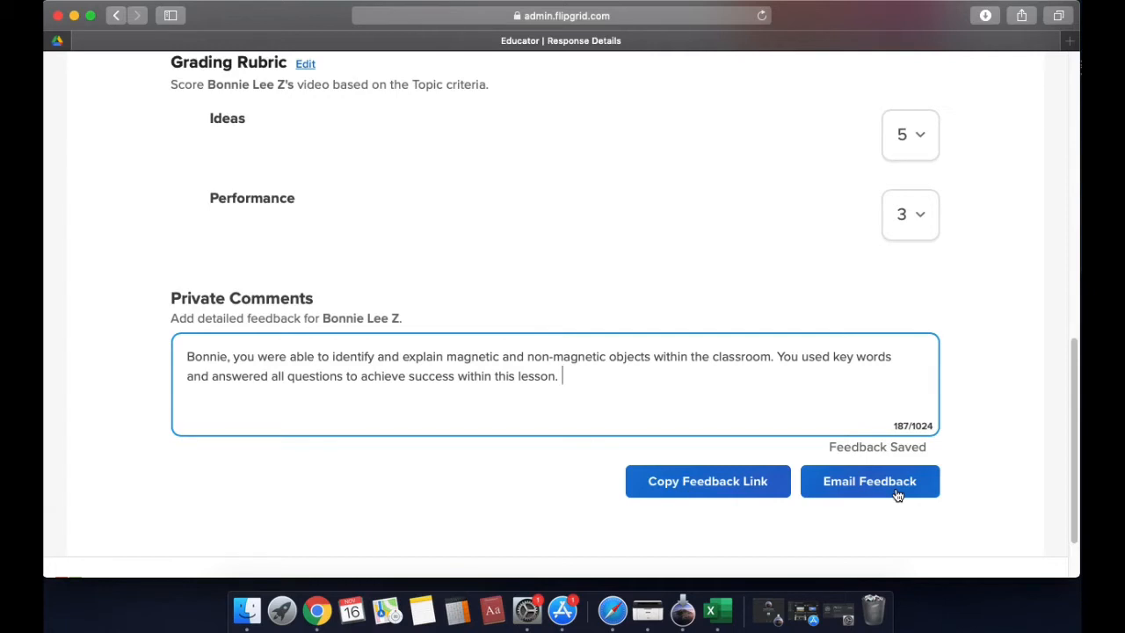
click(696, 496)
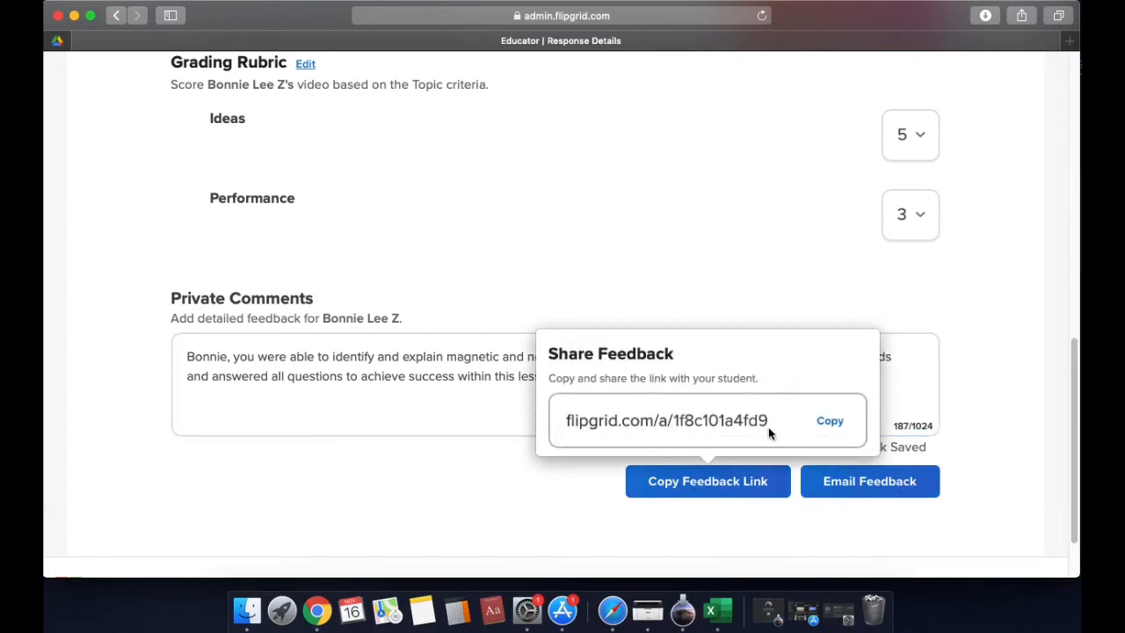
click(958, 415)
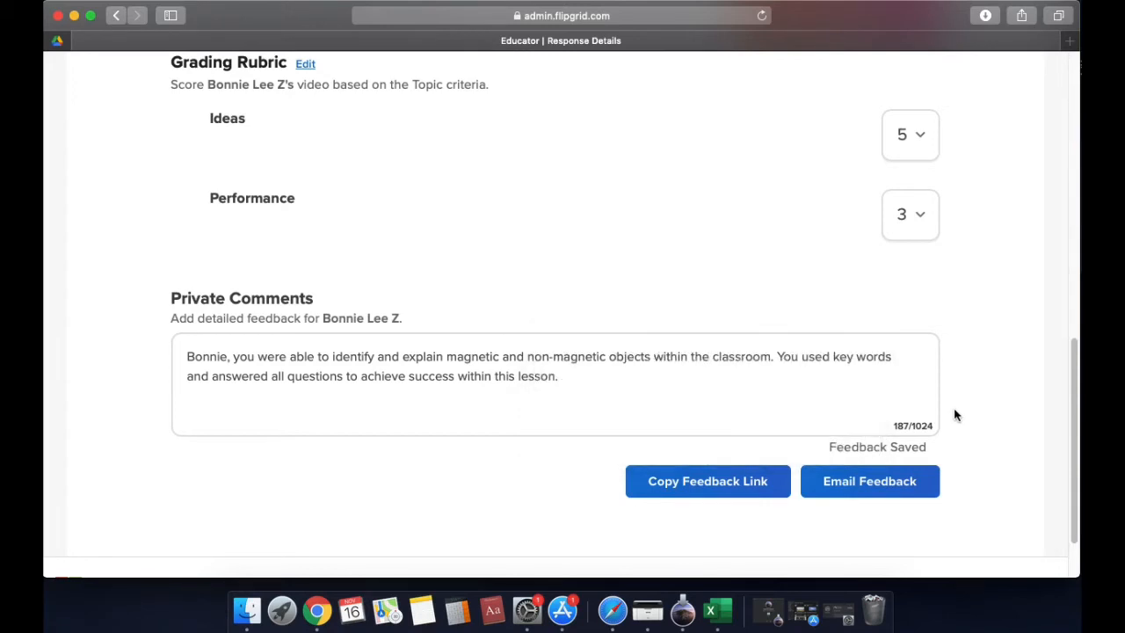
Return to the response's details and look over its status, sharing options and public comments section
scroll(957, 415, up, 10)
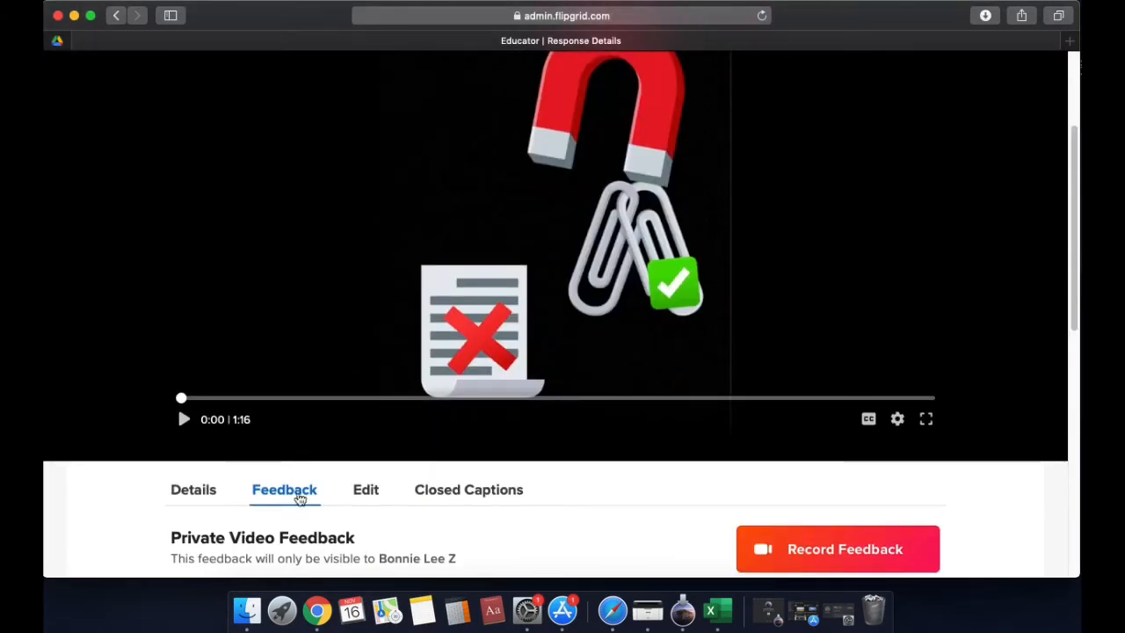
click(210, 495)
scroll(457, 472, down, 5)
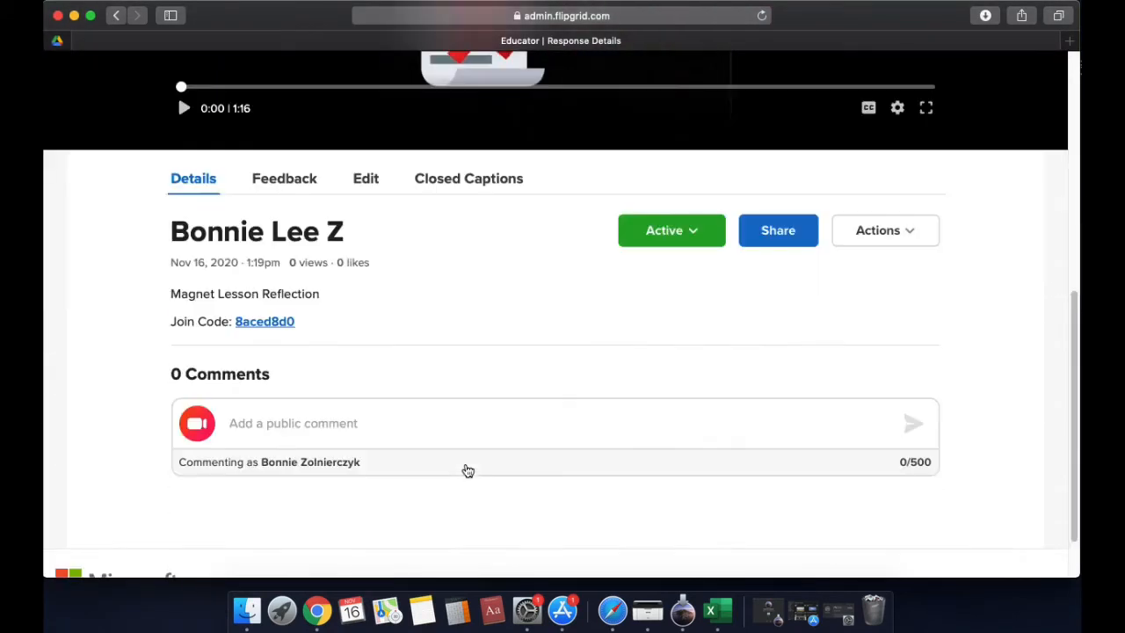
scroll(466, 461, up, 5)
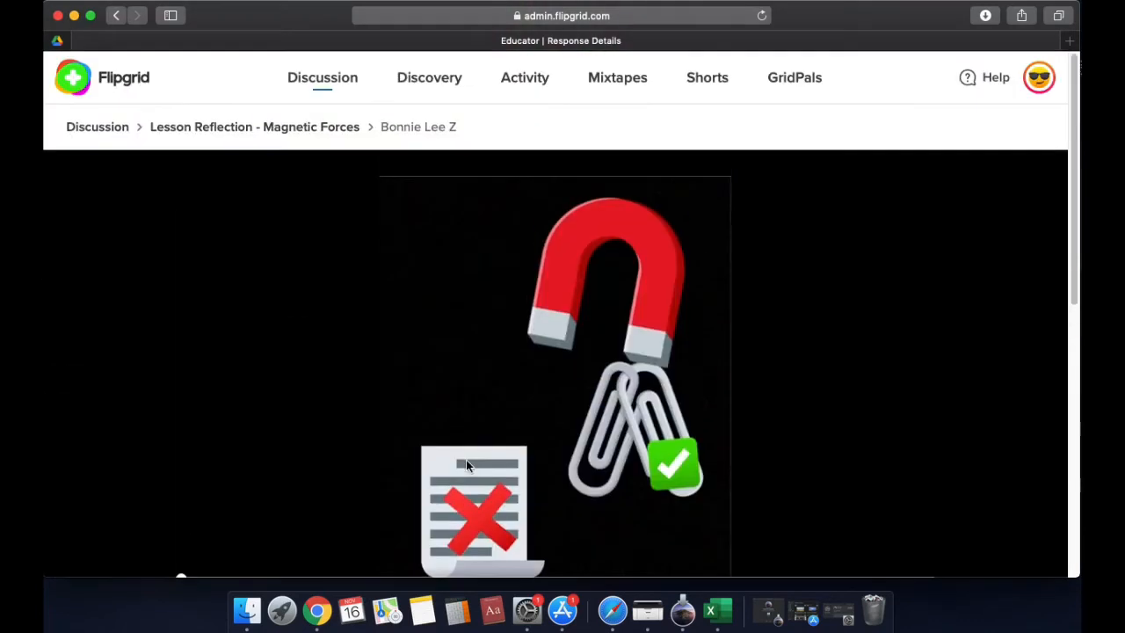
Open the "Lesson Reflection - Magnetic Forces" topic from the discussion list and view its student responses
click(335, 84)
scroll(528, 335, down, 1)
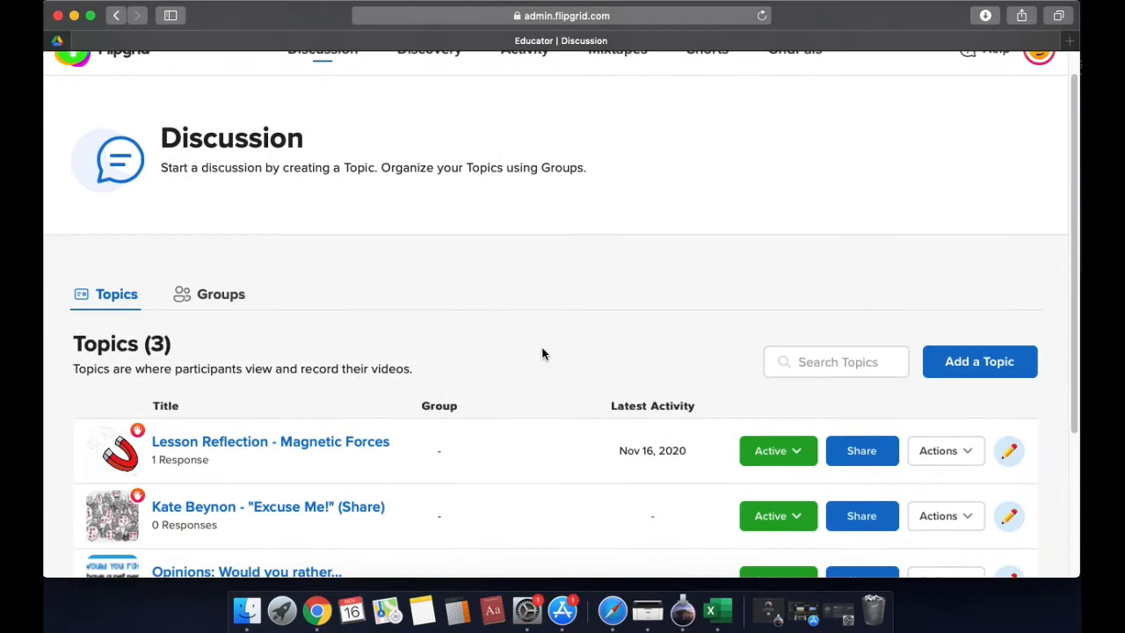
click(339, 452)
scroll(460, 378, down, 10)
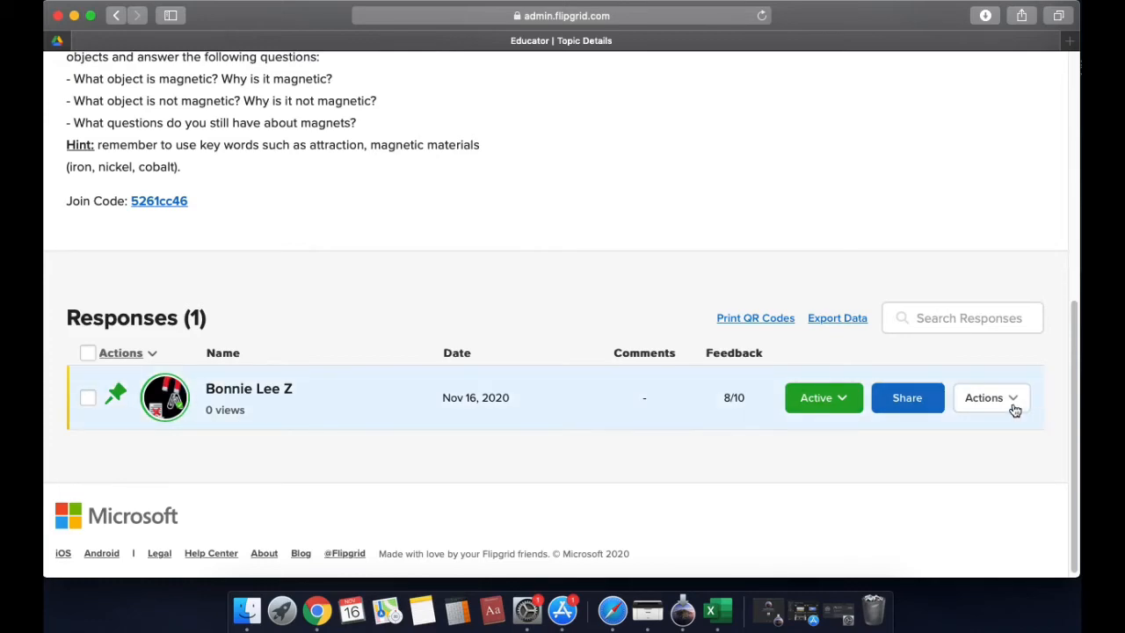
Return to the discussion topics and view the actions available for the "Lesson Reflection - Magnetic Forces" topic
scroll(798, 301, up, 10)
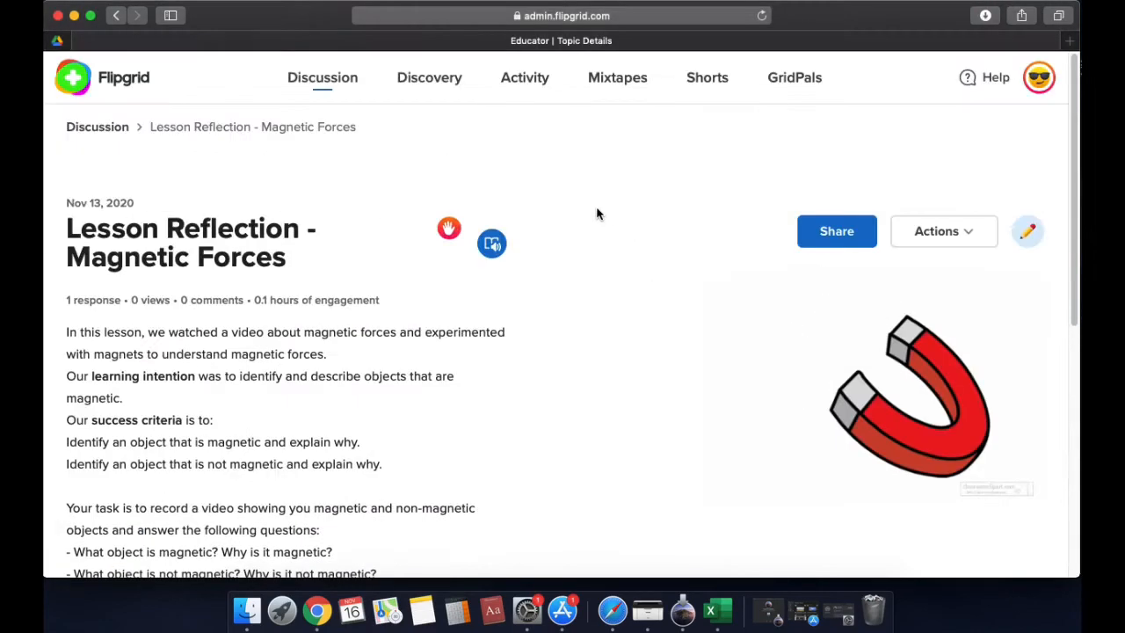
click(335, 79)
scroll(678, 238, down, 3)
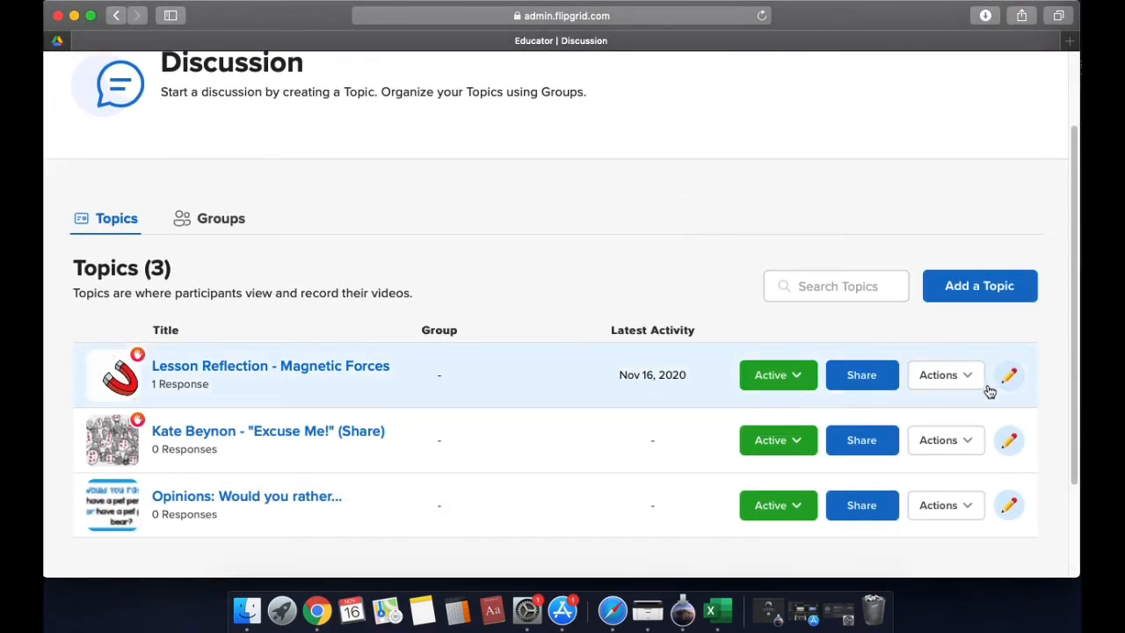
click(945, 375)
scroll(956, 422, down, 1)
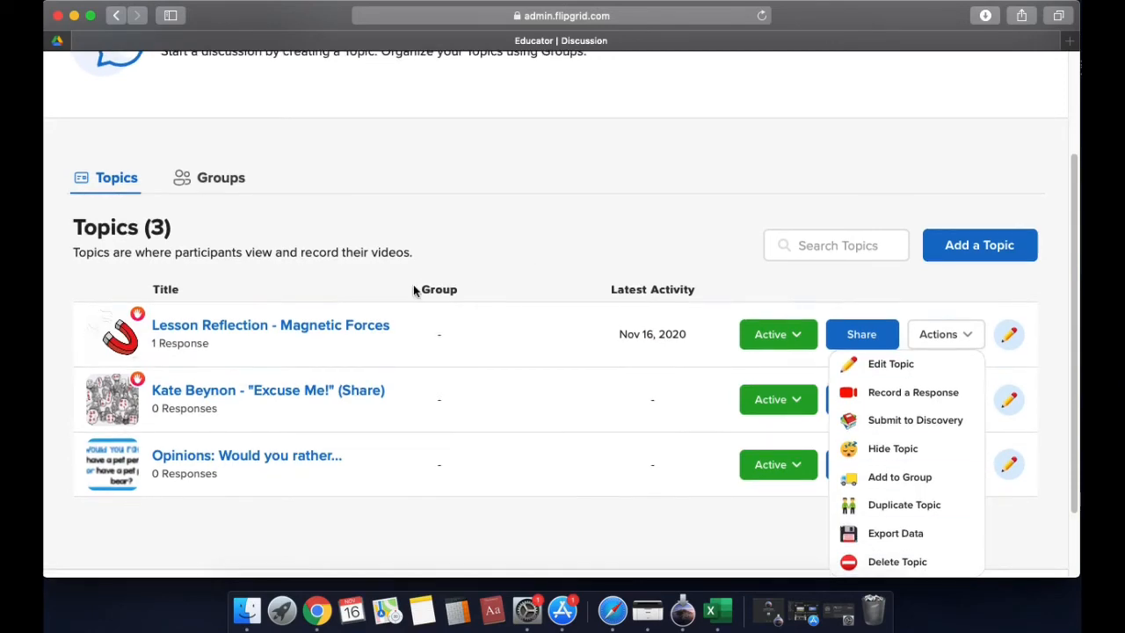
Reopen the "Lesson Reflection - Magnetic Forces" topic and review the actions available for the student's response
click(384, 330)
scroll(721, 230, down, 5)
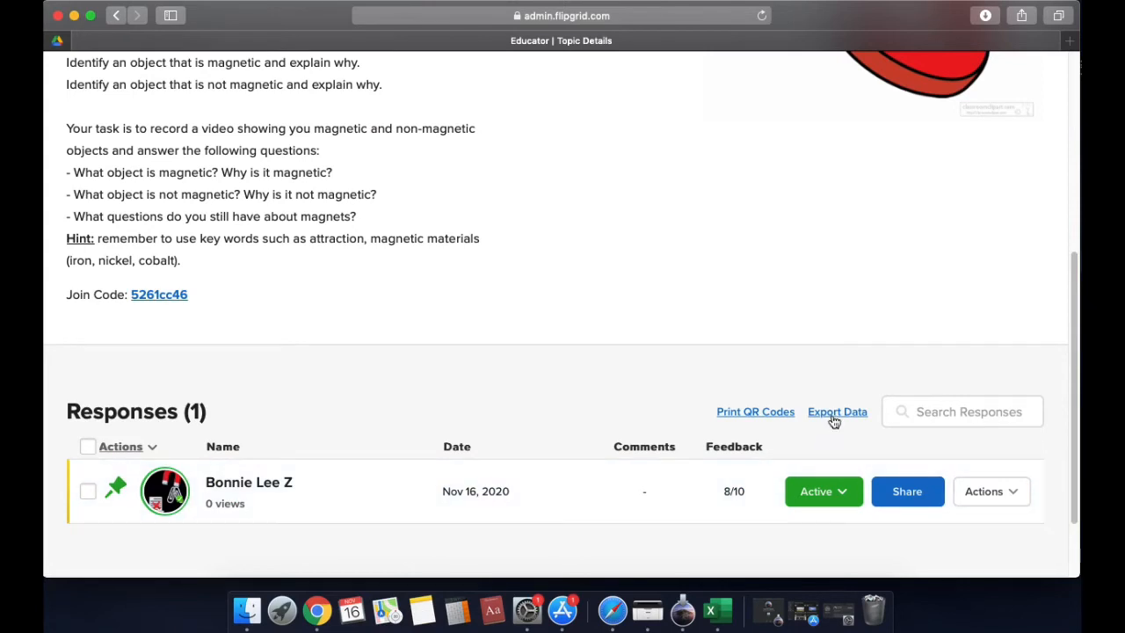
click(1000, 492)
scroll(993, 453, down, 2)
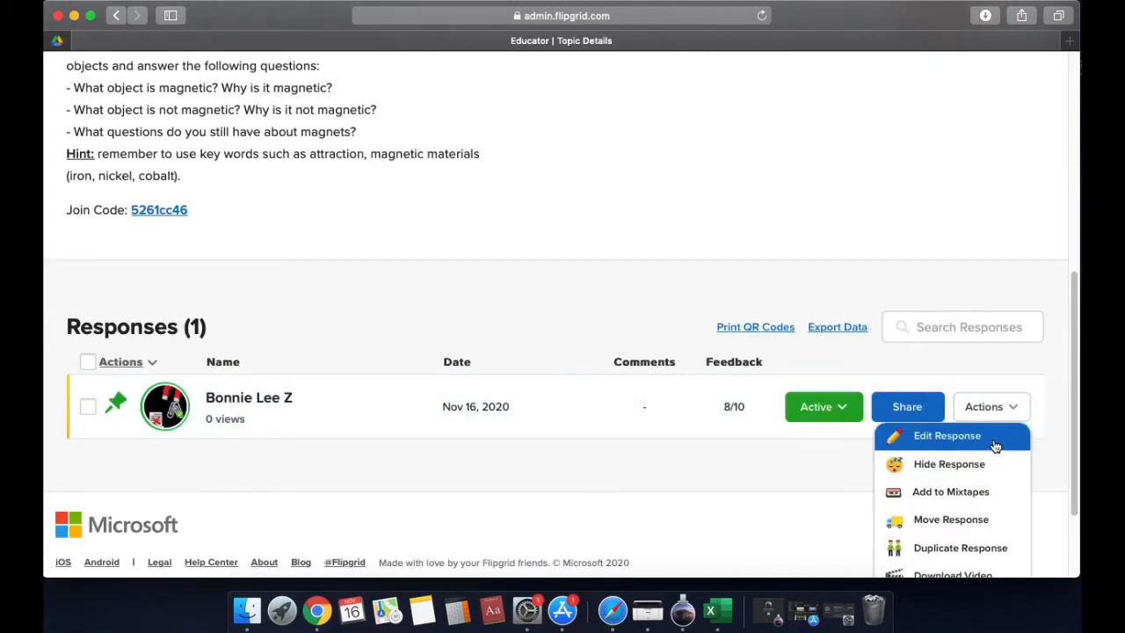
scroll(976, 501, down, 3)
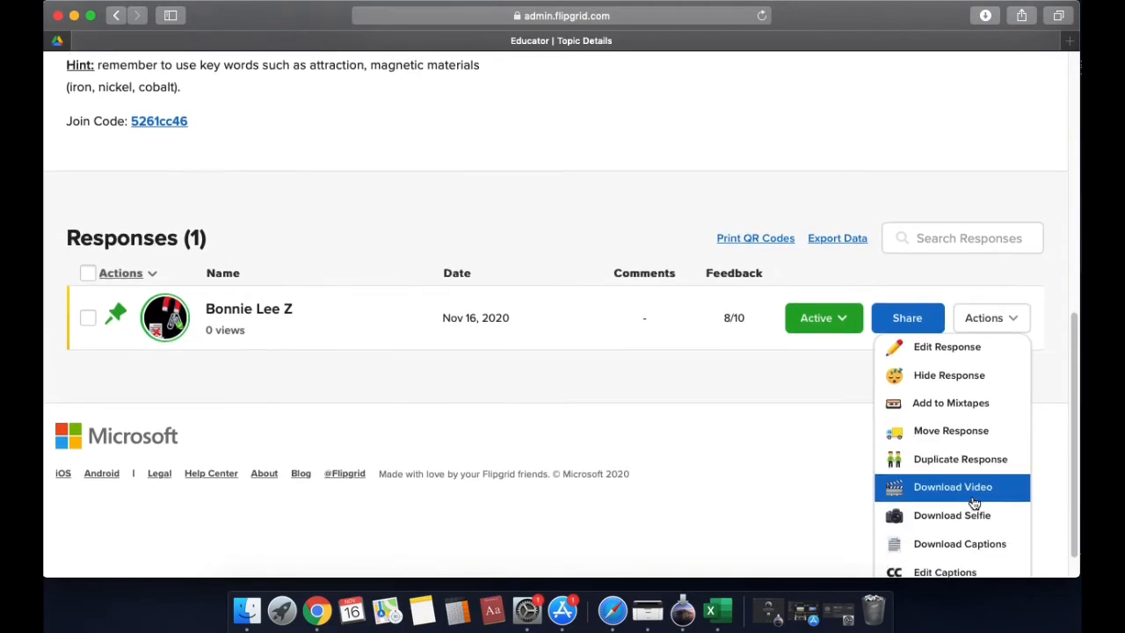
scroll(974, 502, down, 1)
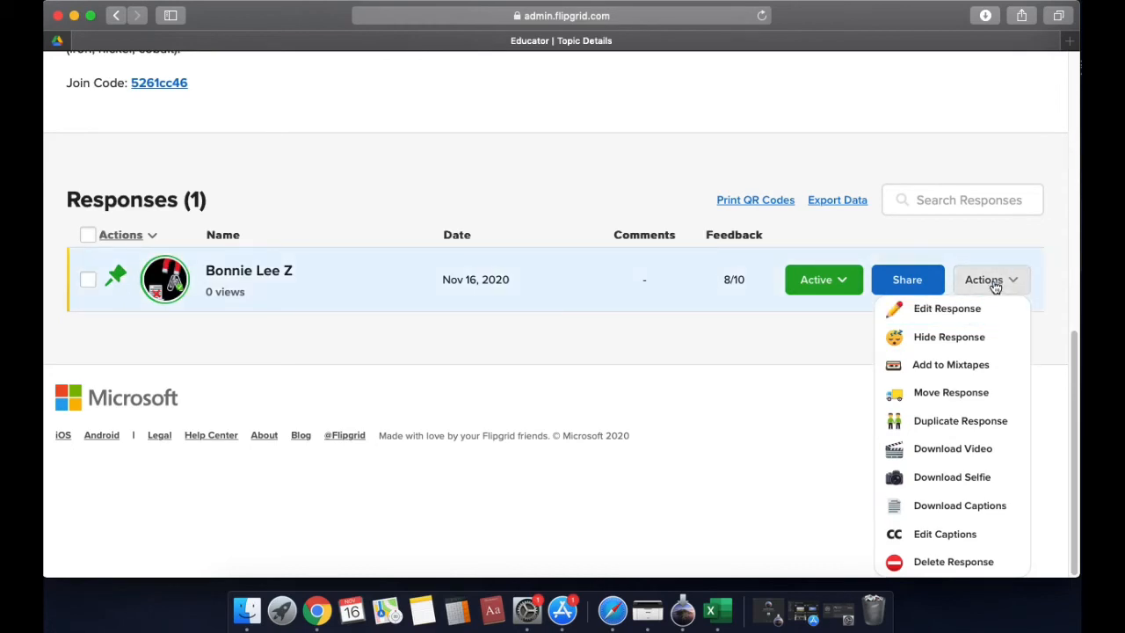
Export the topic's response data and open the downloaded responses-2.csv file
scroll(846, 208, up, 3)
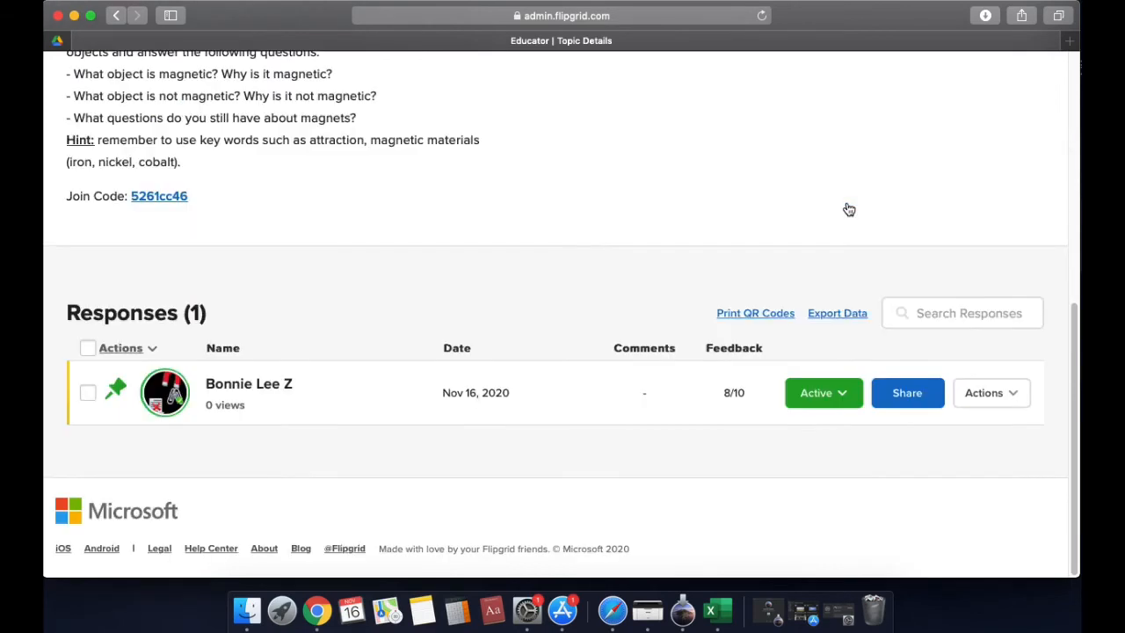
click(837, 314)
click(986, 15)
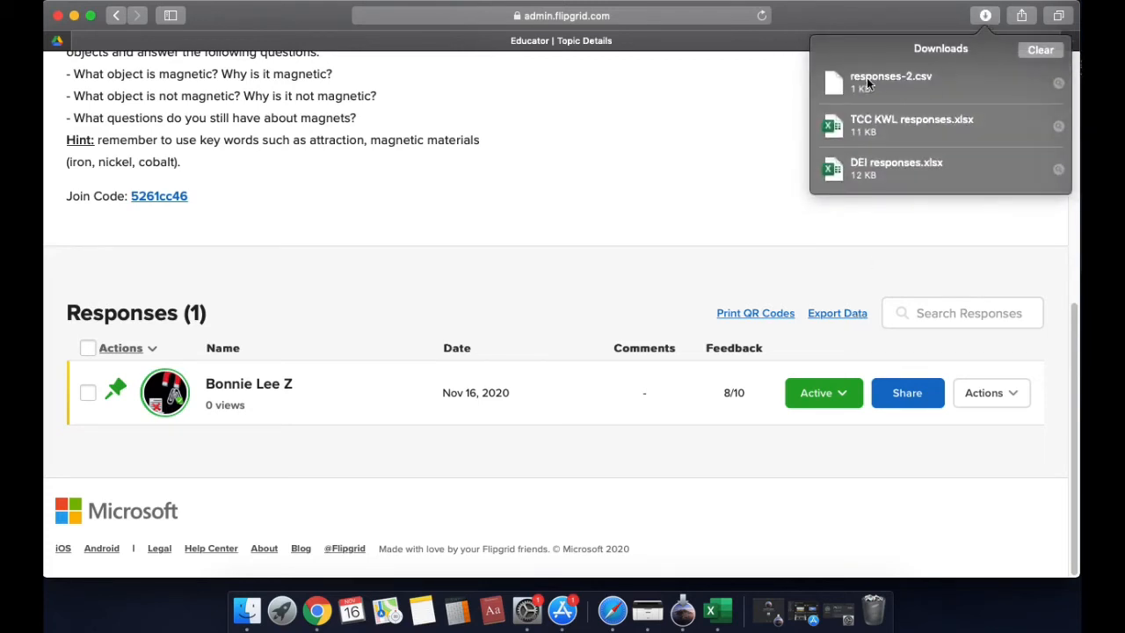
click(880, 79)
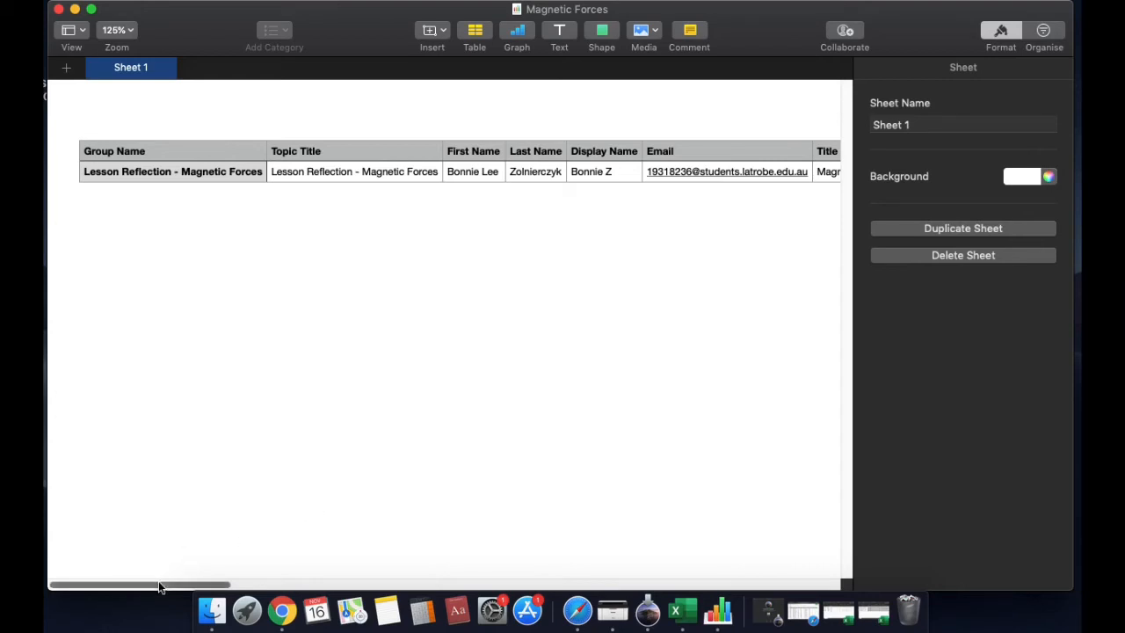
Examine the Magnetic Forces spreadsheet's columns from Group Name through Feedback Scores, Feedback Comment, private links and Transcript, then return to the first column
drag(160, 588, 162, 587)
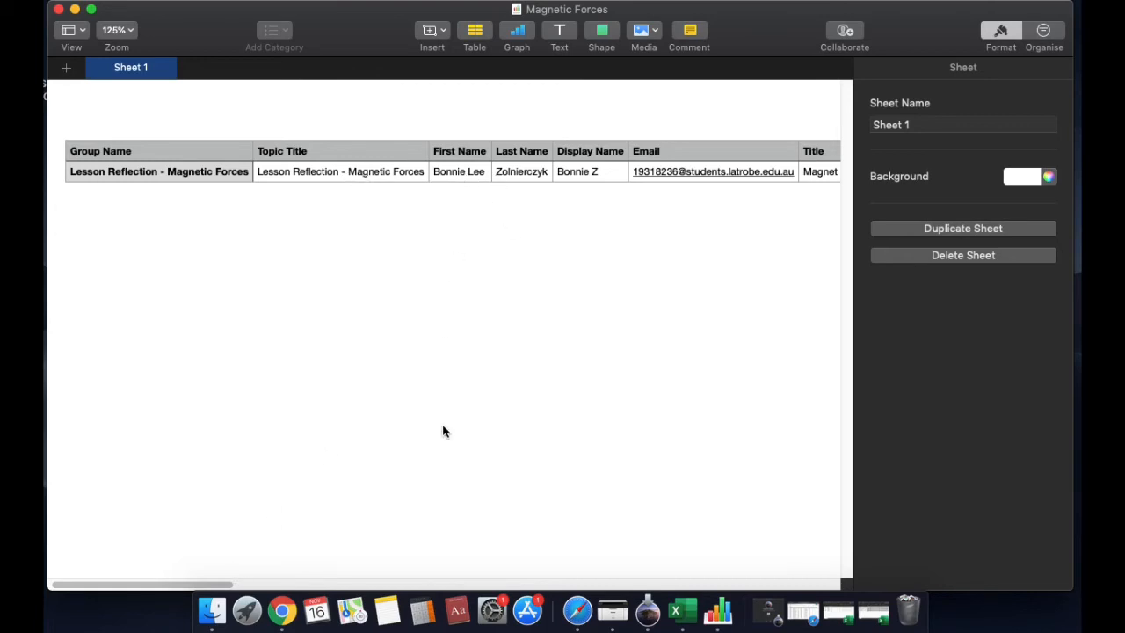
drag(214, 584, 212, 546)
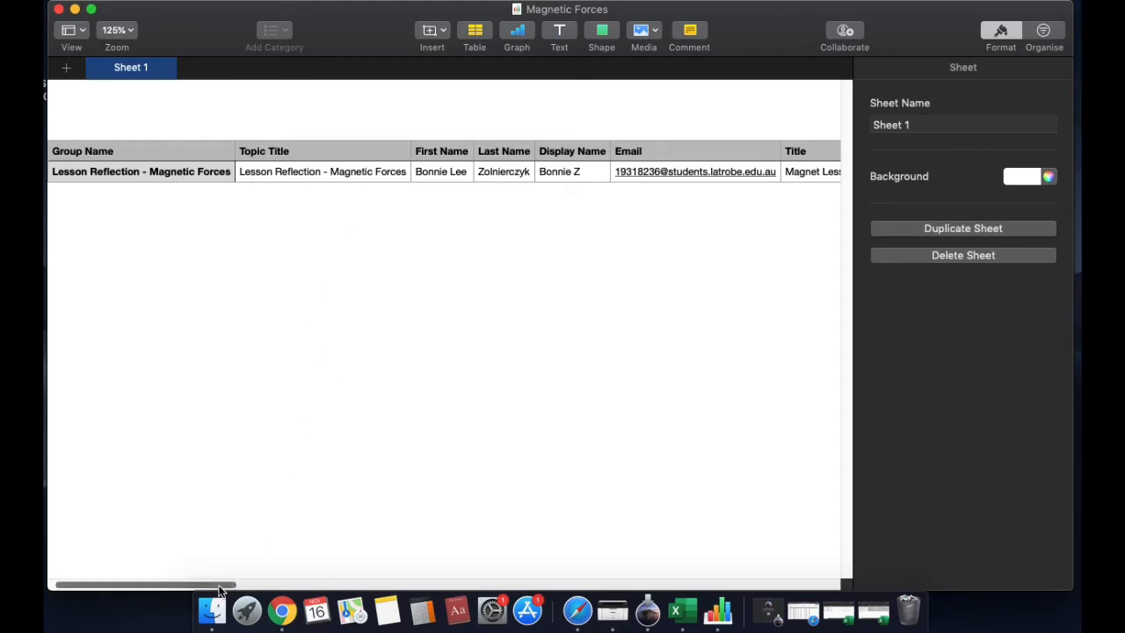
drag(222, 584, 283, 587)
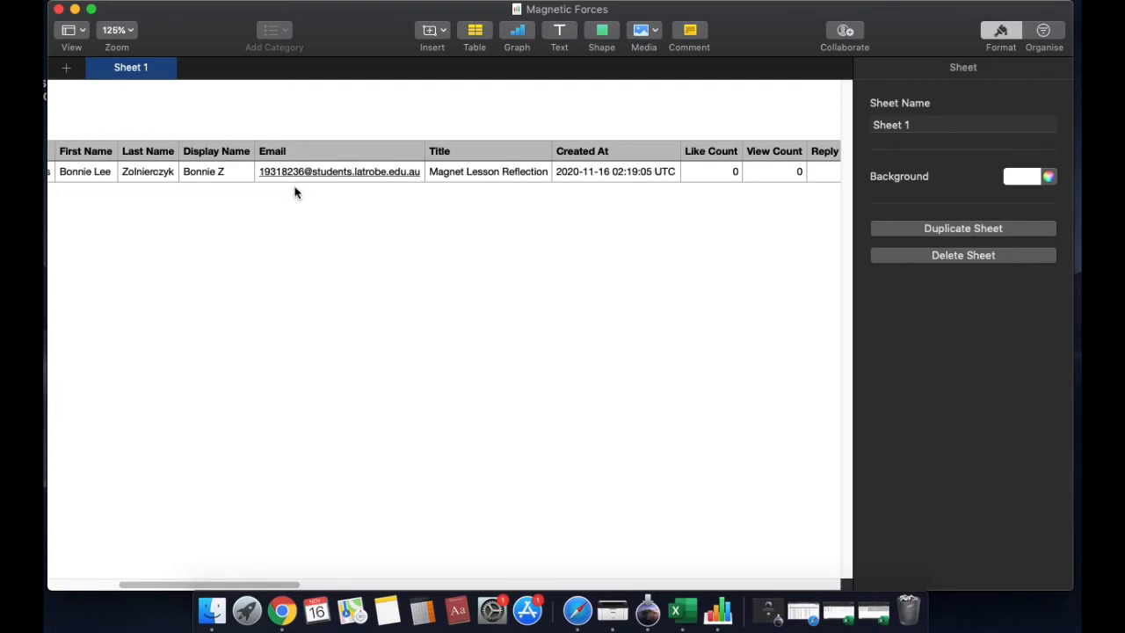
drag(235, 584, 301, 584)
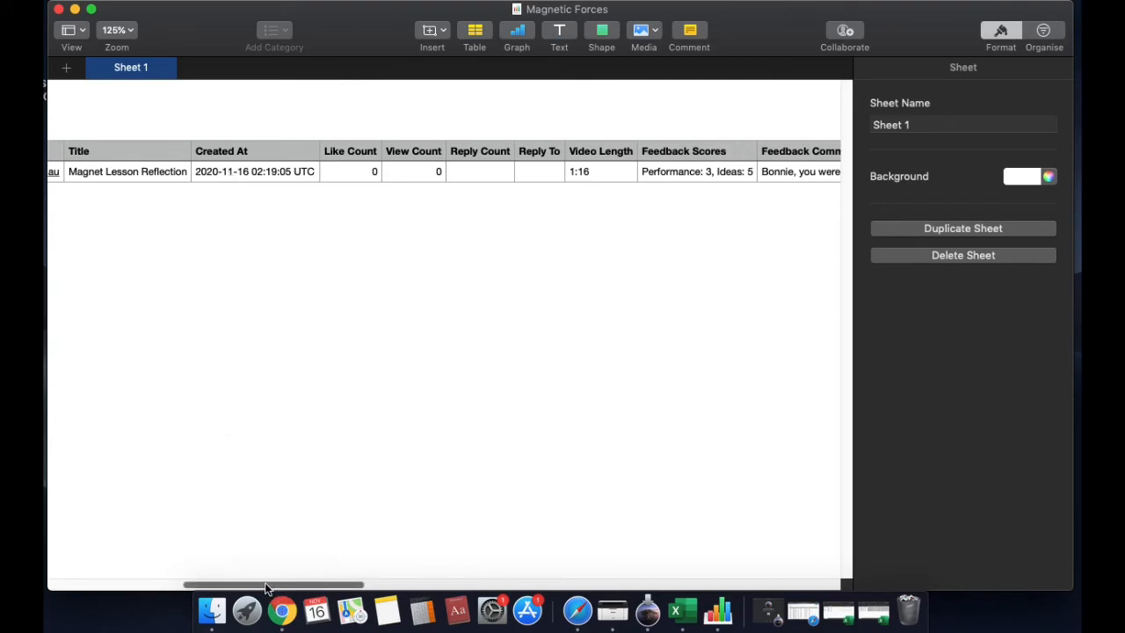
drag(263, 585, 309, 586)
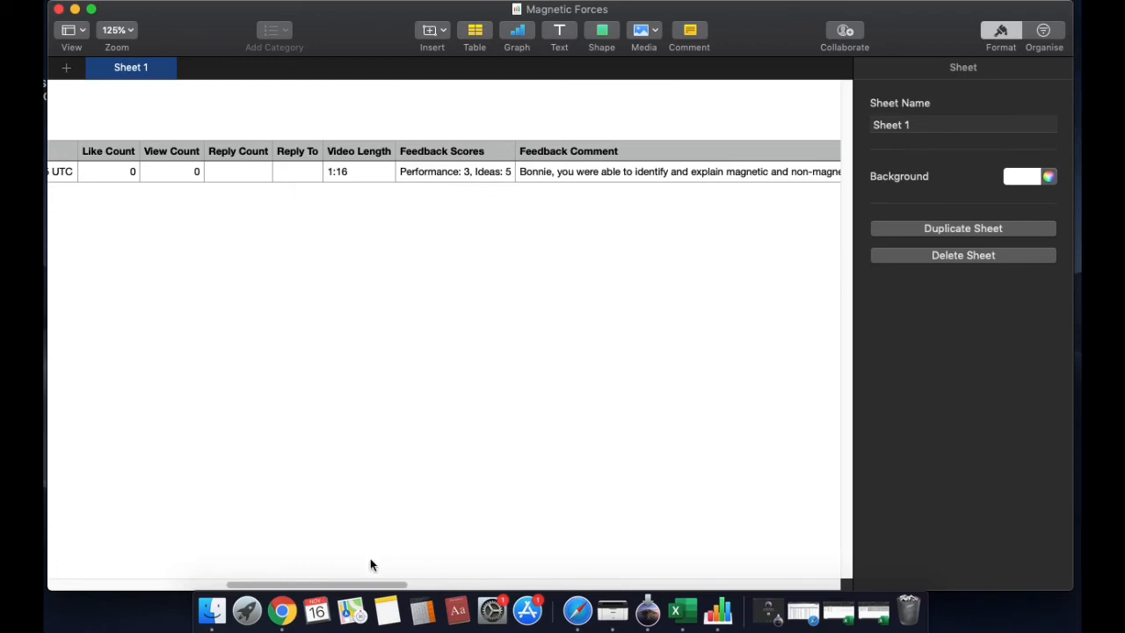
drag(376, 585, 591, 563)
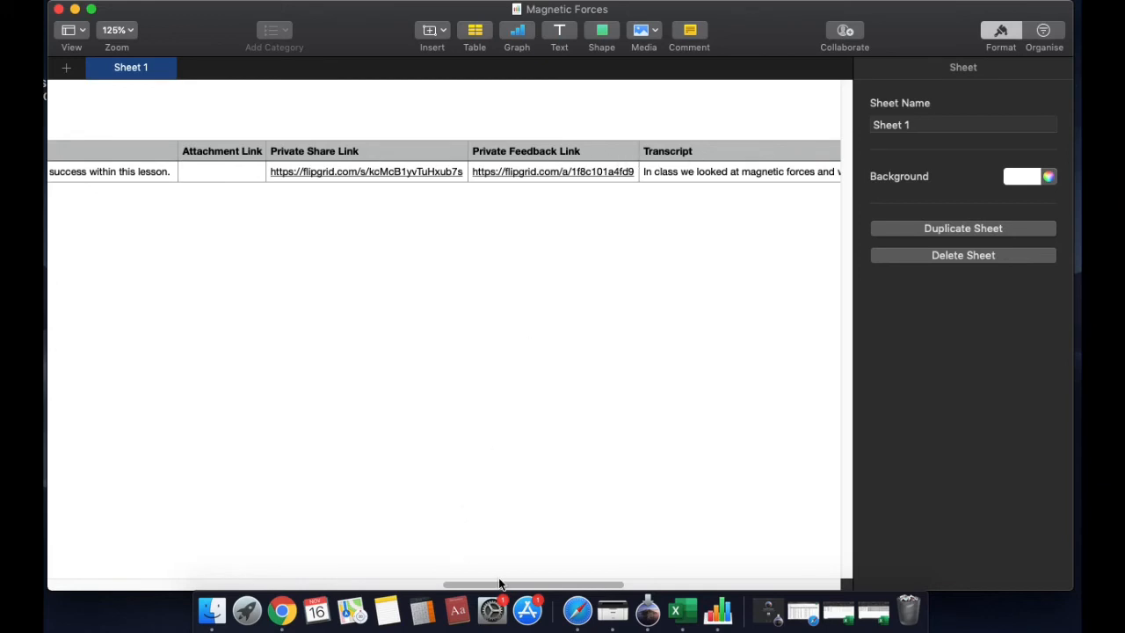
drag(499, 584, 99, 587)
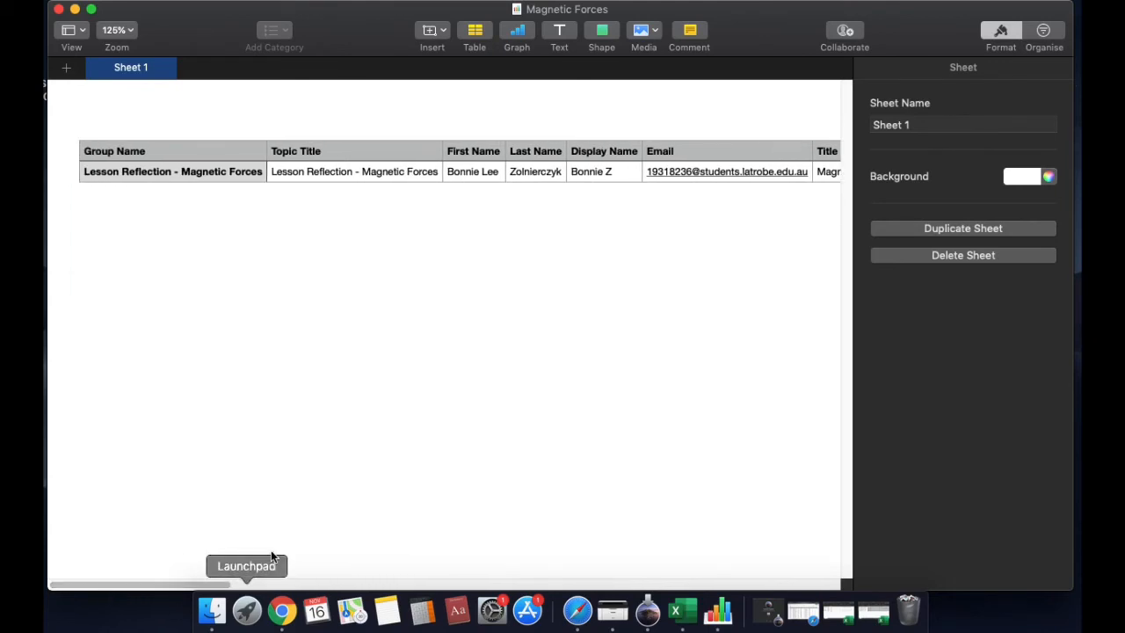
Switch to the DEI responses workbook in Excel and examine its student details, counts, video lengths, feedback scores and comments
click(839, 616)
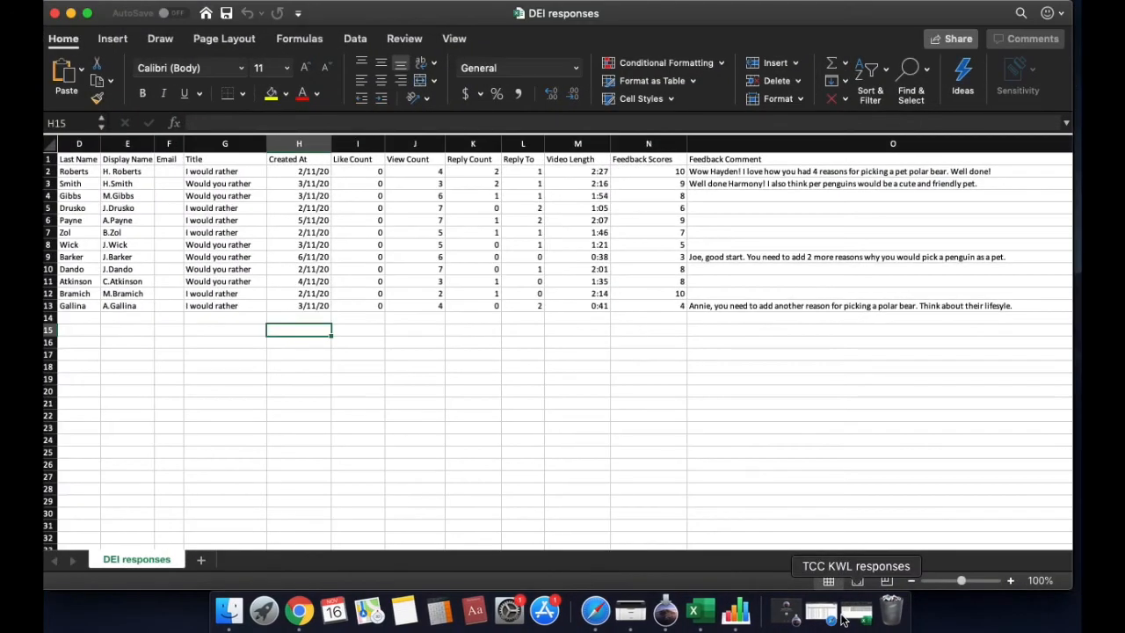
drag(185, 545, 103, 546)
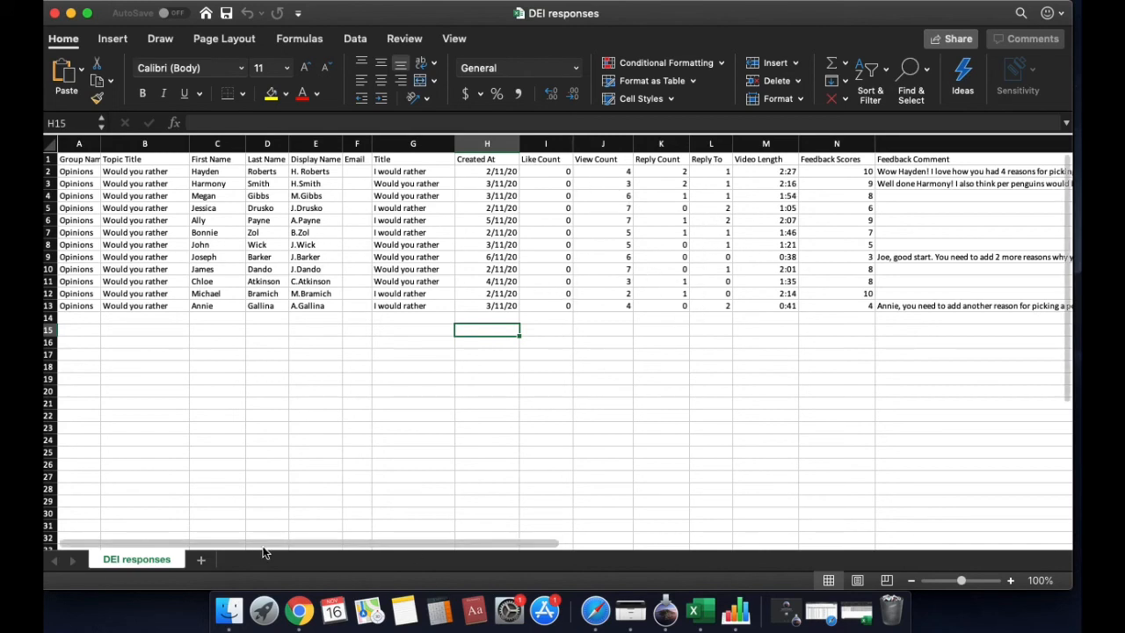
drag(264, 544, 502, 535)
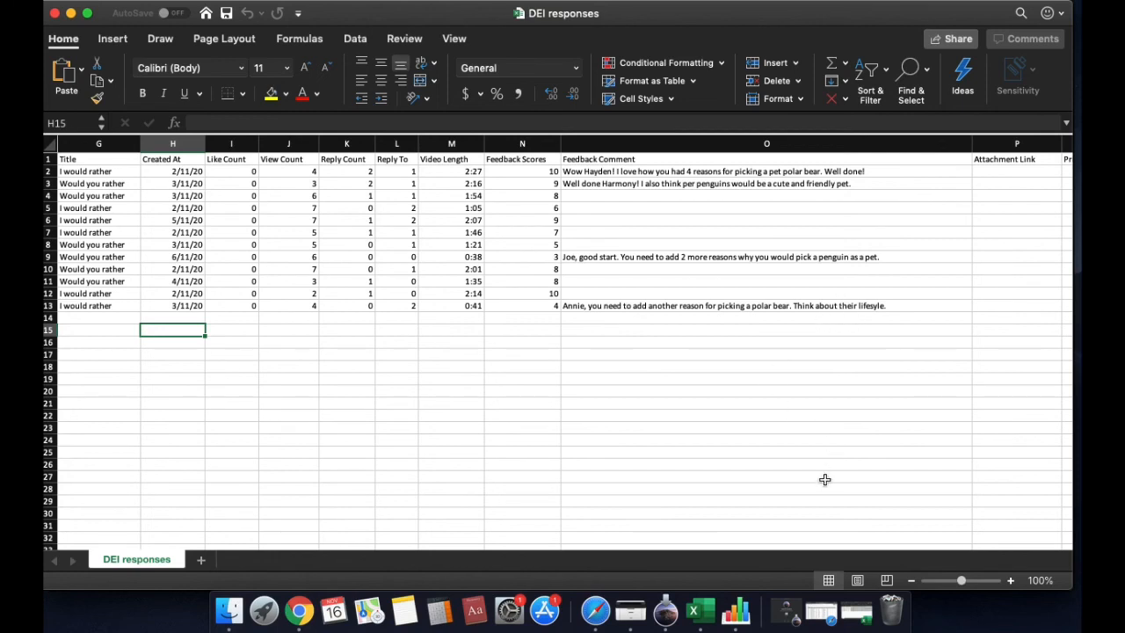
Switch to the TCC KWL responses workbook and examine its Feedback Scores column and the two written comments in O6 and O7
click(852, 621)
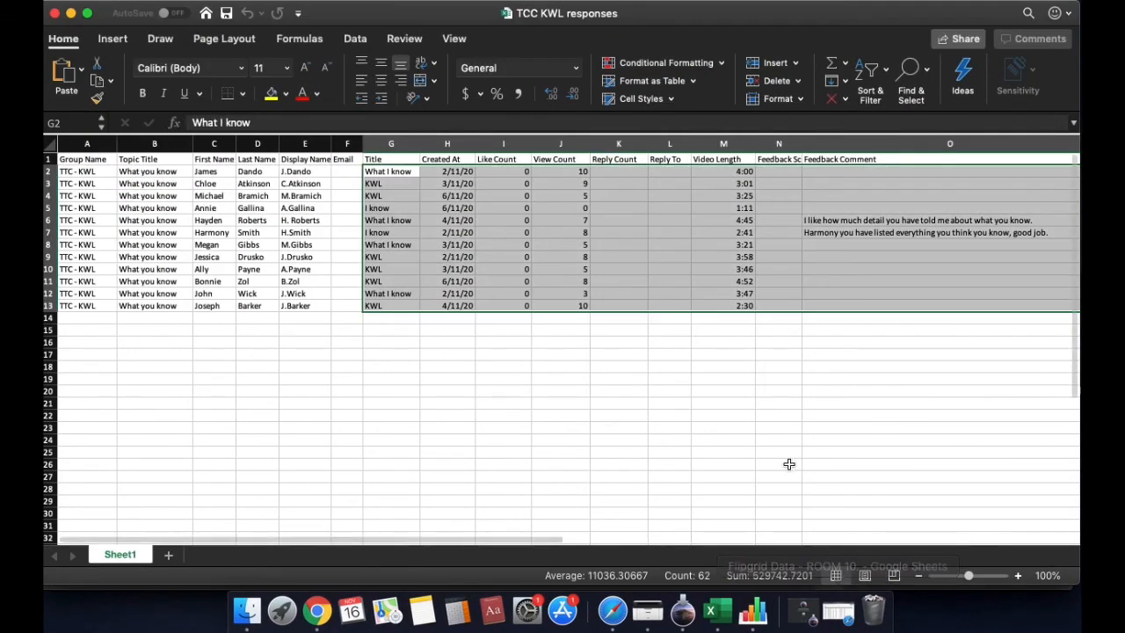
click(696, 477)
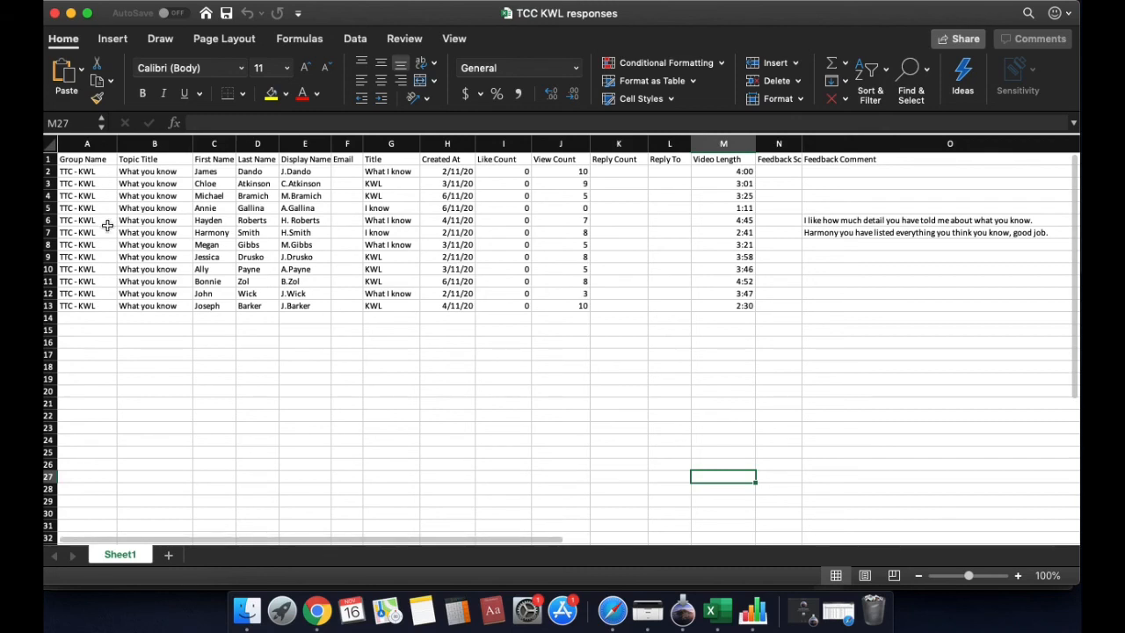
drag(319, 538, 427, 538)
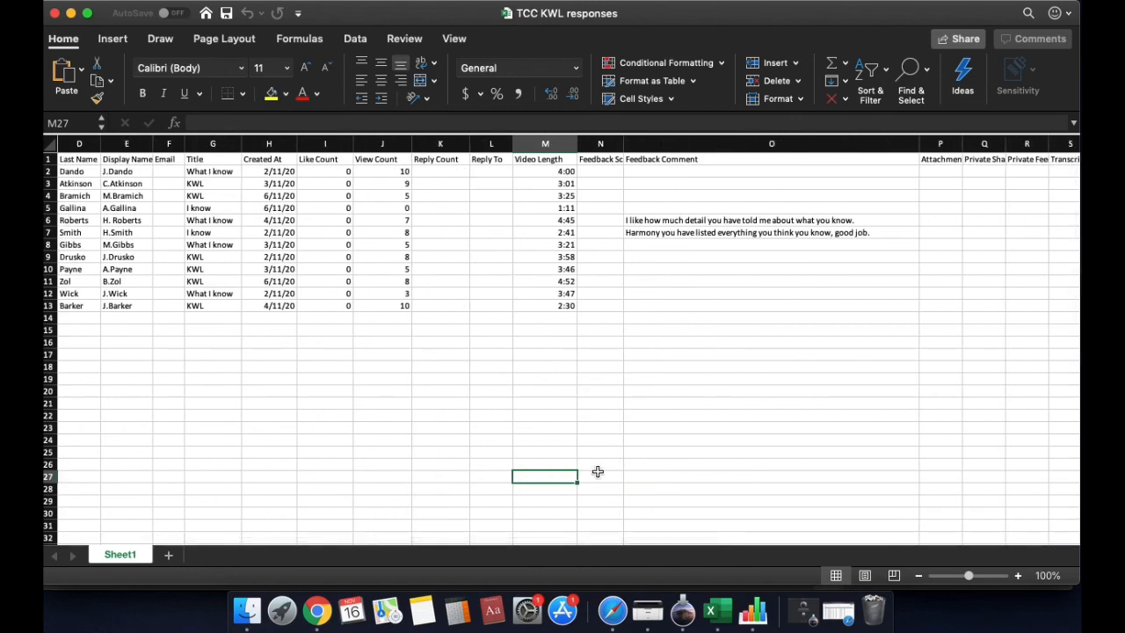
drag(605, 172, 606, 303)
click(607, 303)
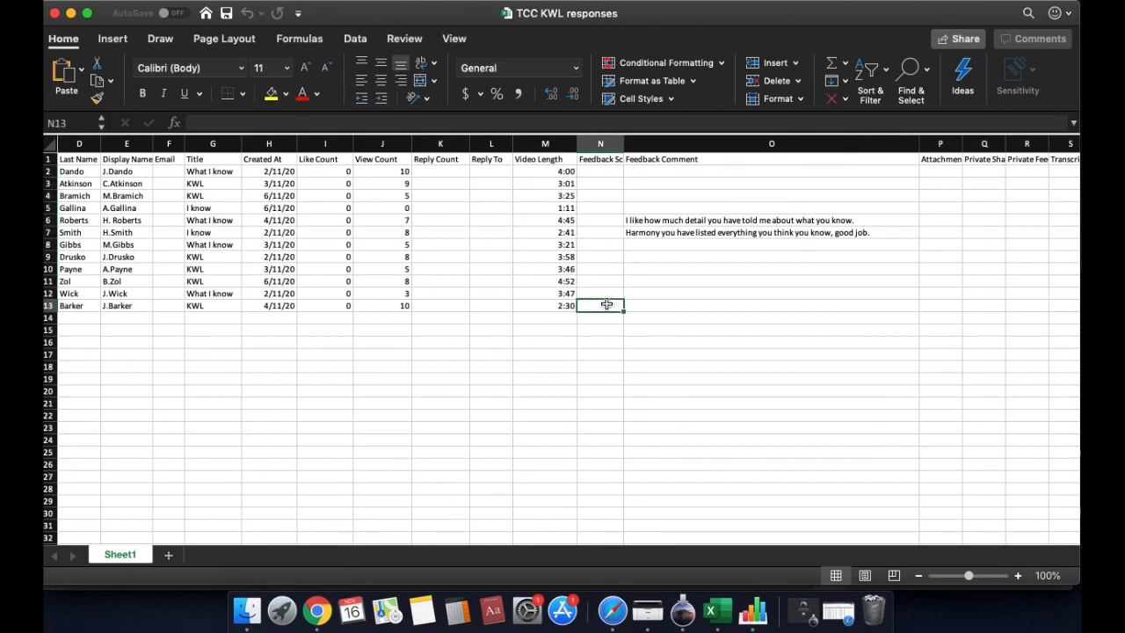
click(647, 298)
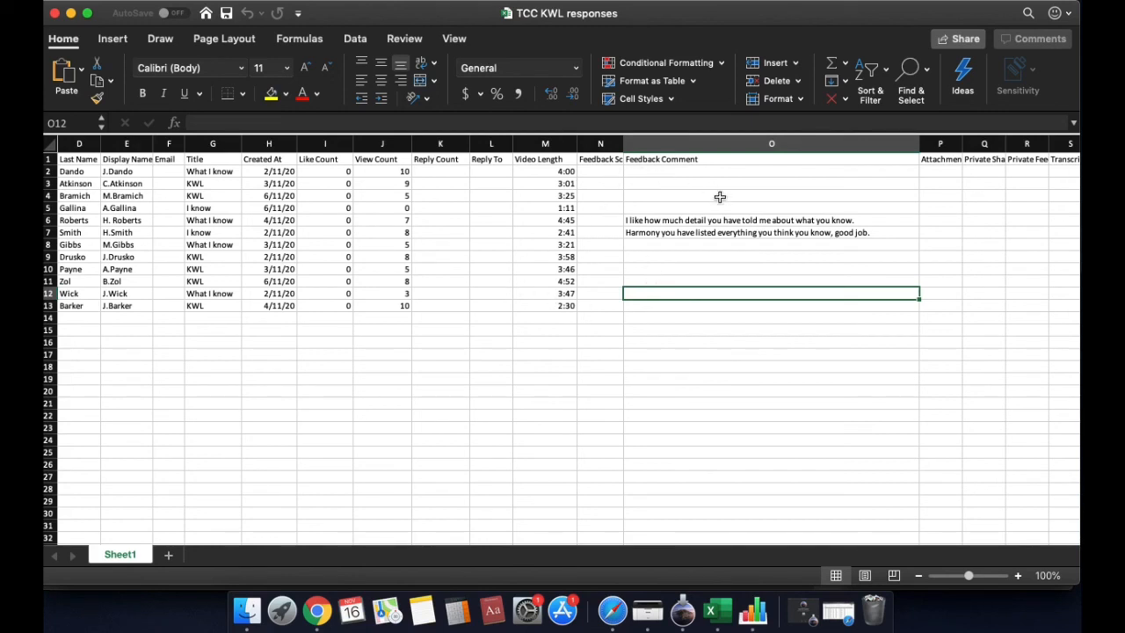
click(707, 220)
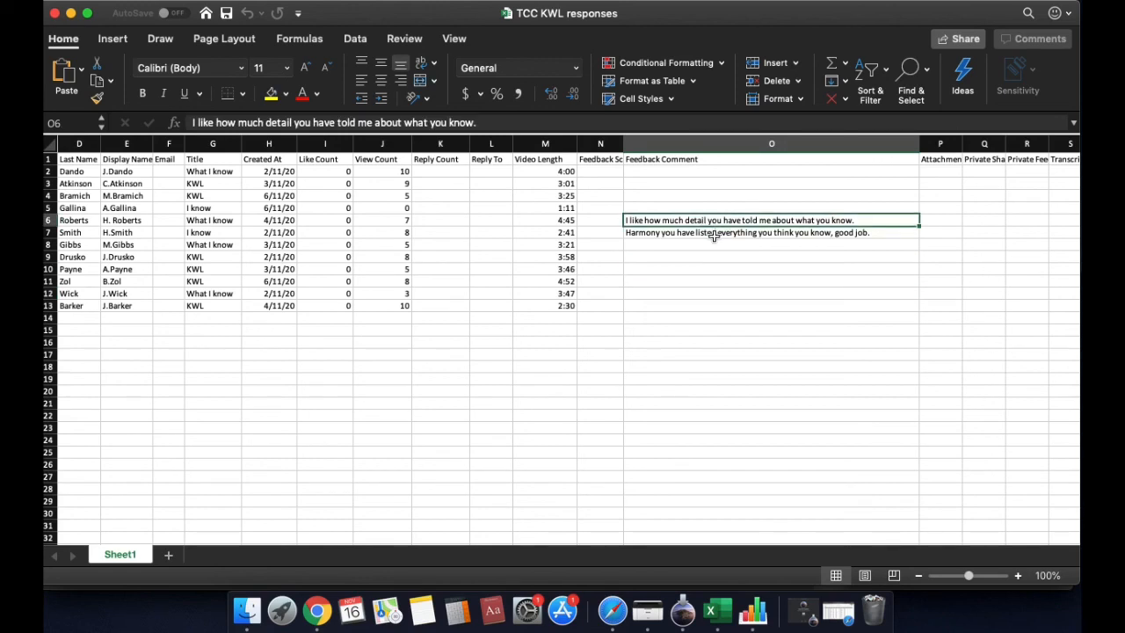
click(711, 233)
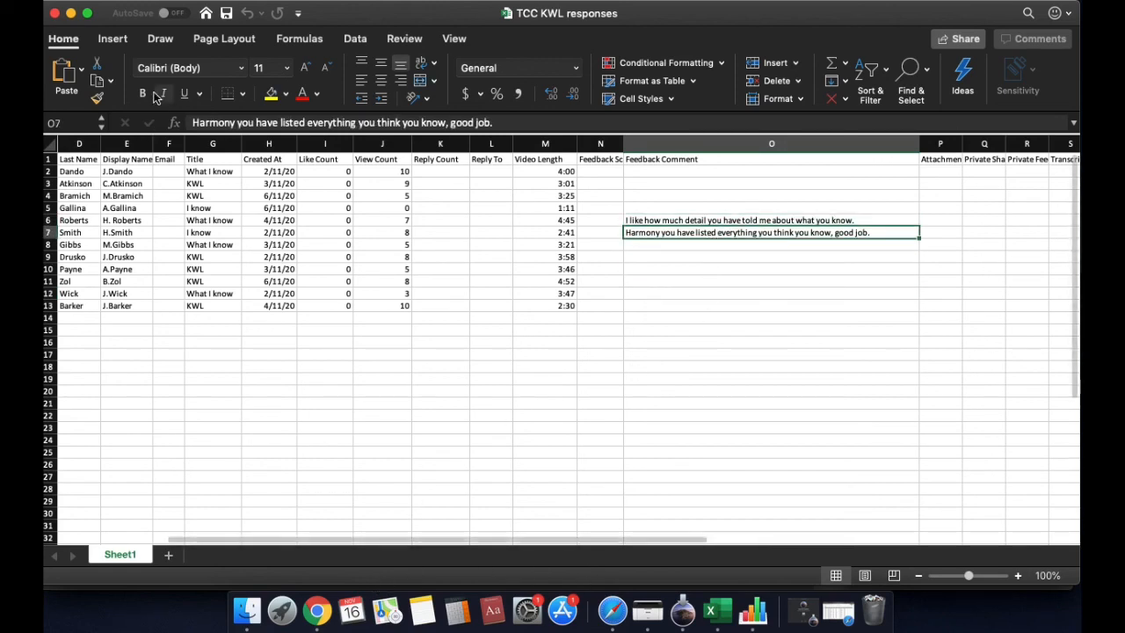
Minimize the TCC KWL responses and DEI responses workbooks and check the Magnetic Forces spreadsheet's file name and location
click(70, 14)
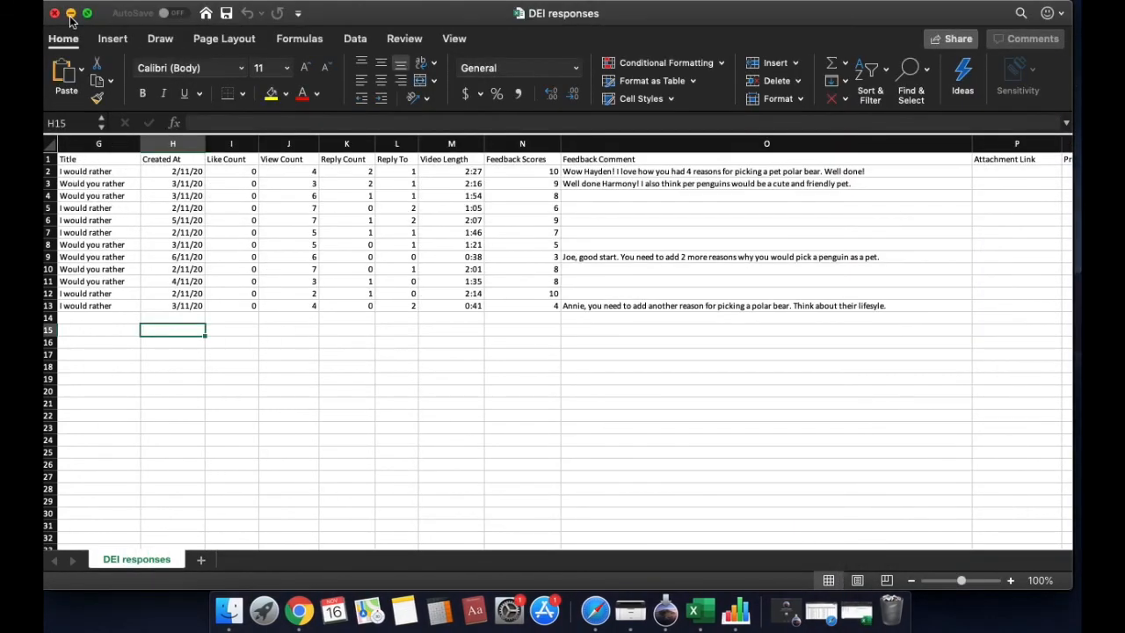
click(71, 15)
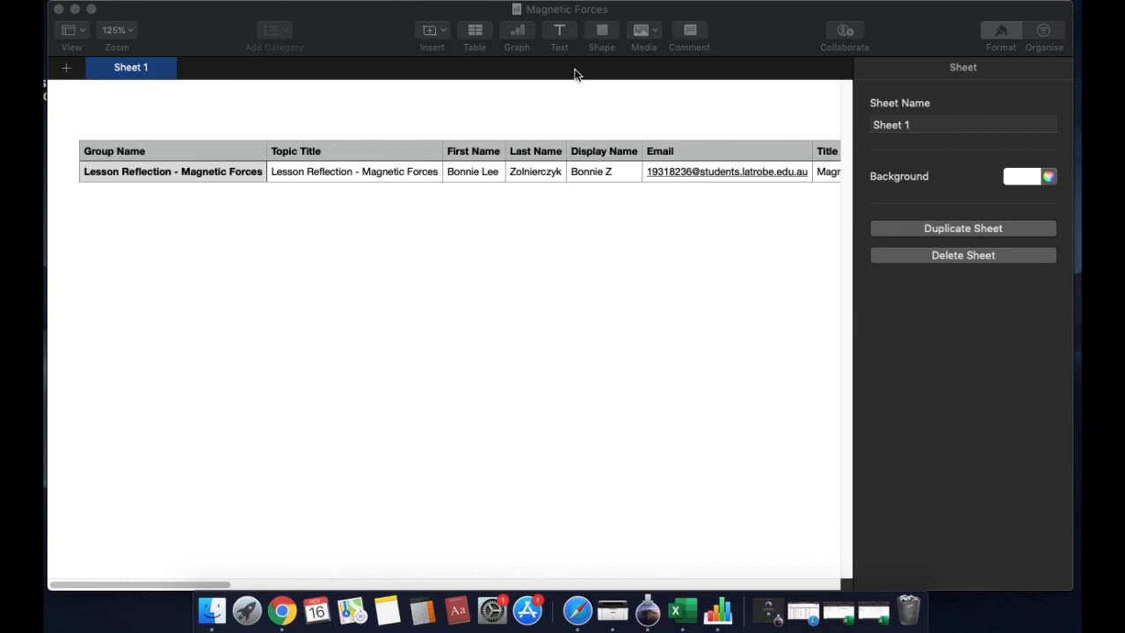
click(570, 239)
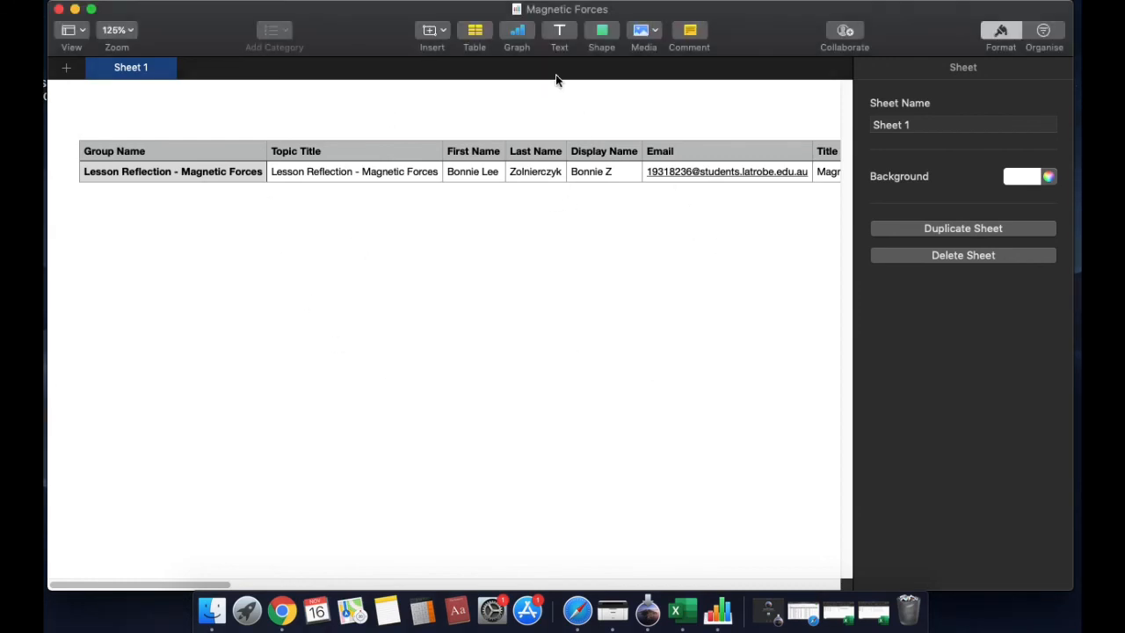
click(577, 18)
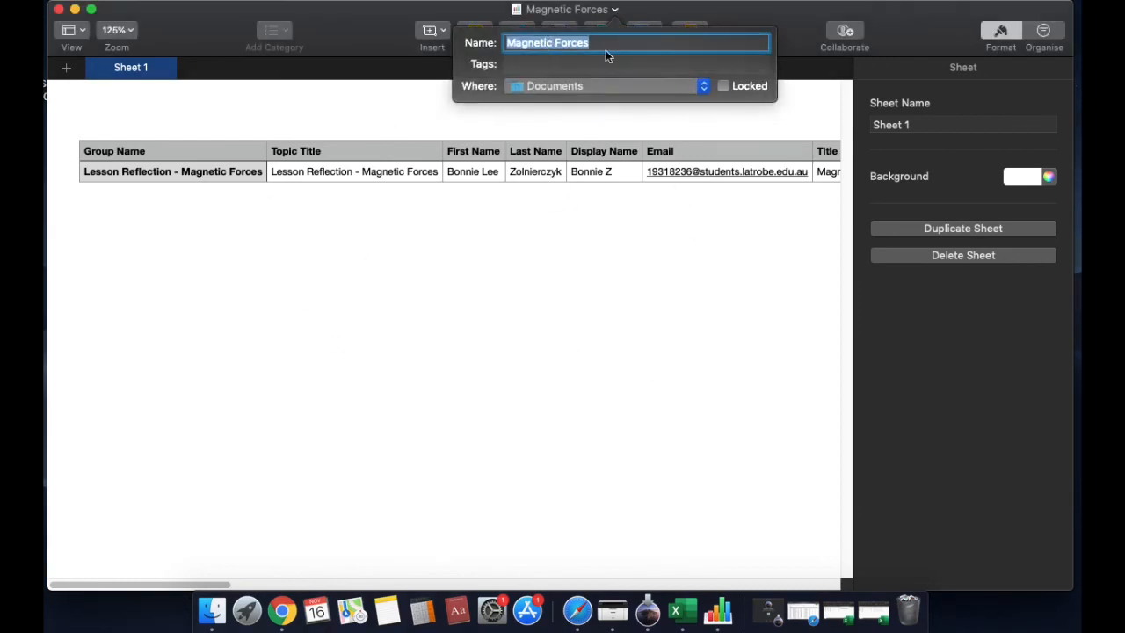
click(649, 308)
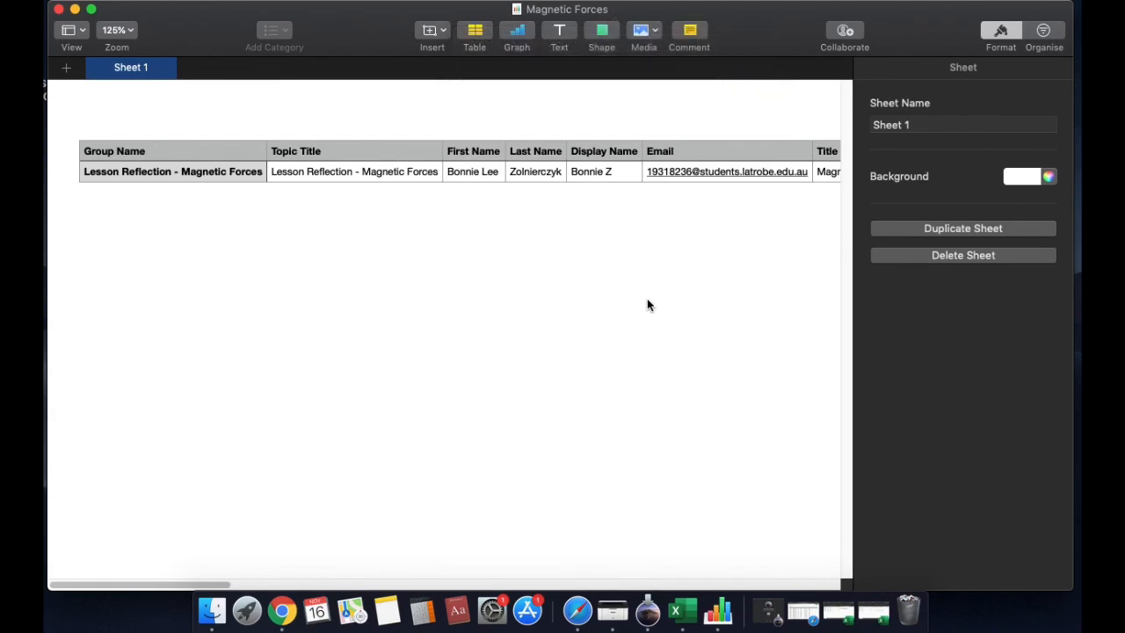